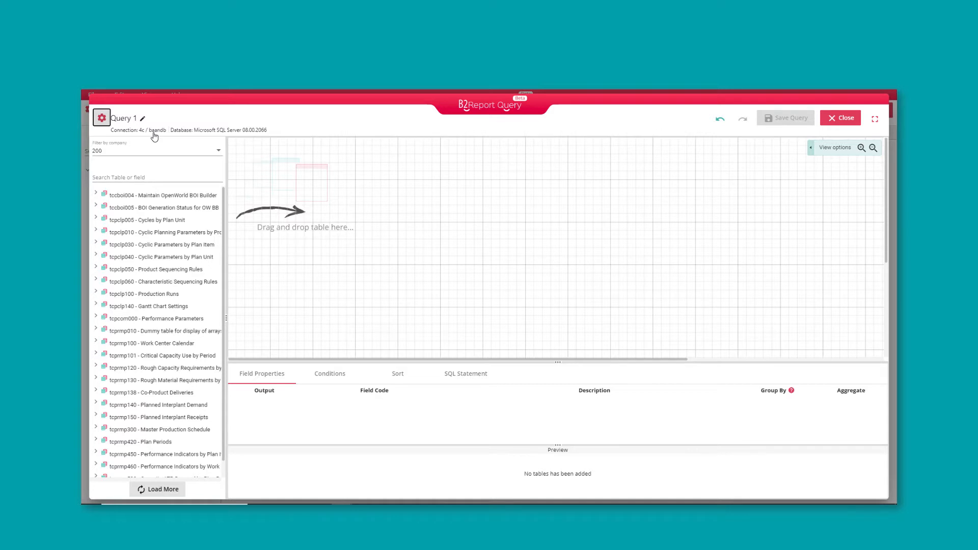
Search the tables for "Sales order" and place Sales Order Lines (ttdsls041) and Sales Orders (ttdsls040) on the query canvas.
{"action": "left_click", "coordinate": [185, 179]}
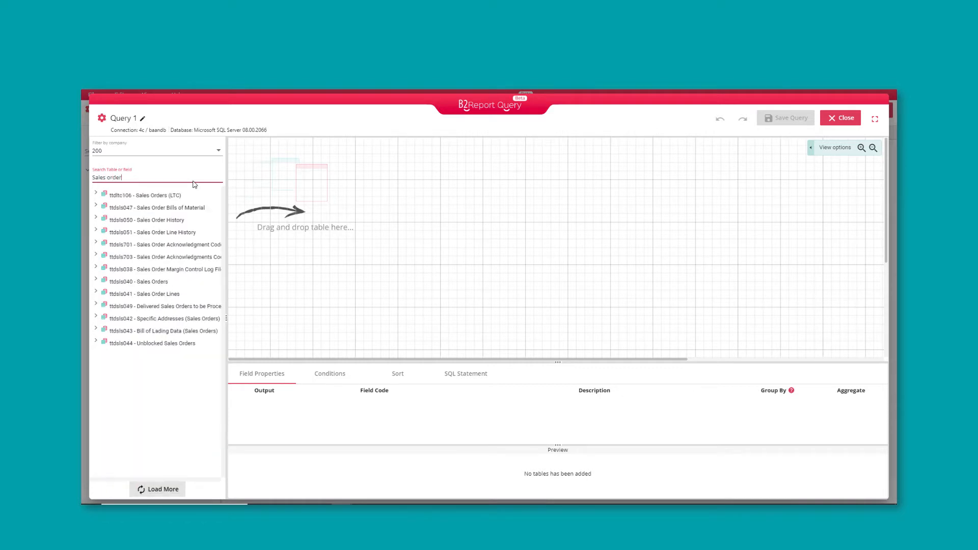
{"action": "left_click_drag", "start_coordinate": [203, 293], "coordinate": [286, 150]}
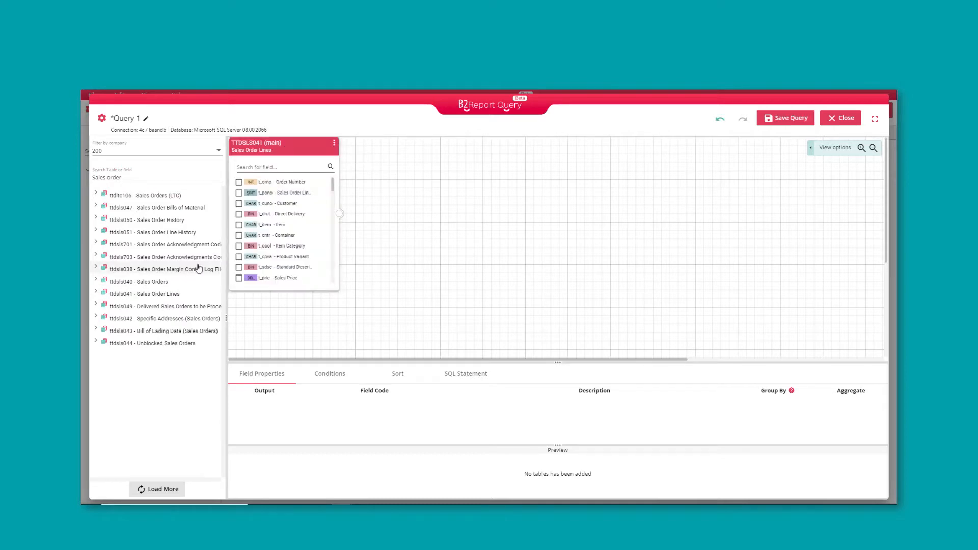
{"action": "left_click_drag", "start_coordinate": [157, 283], "coordinate": [413, 246]}
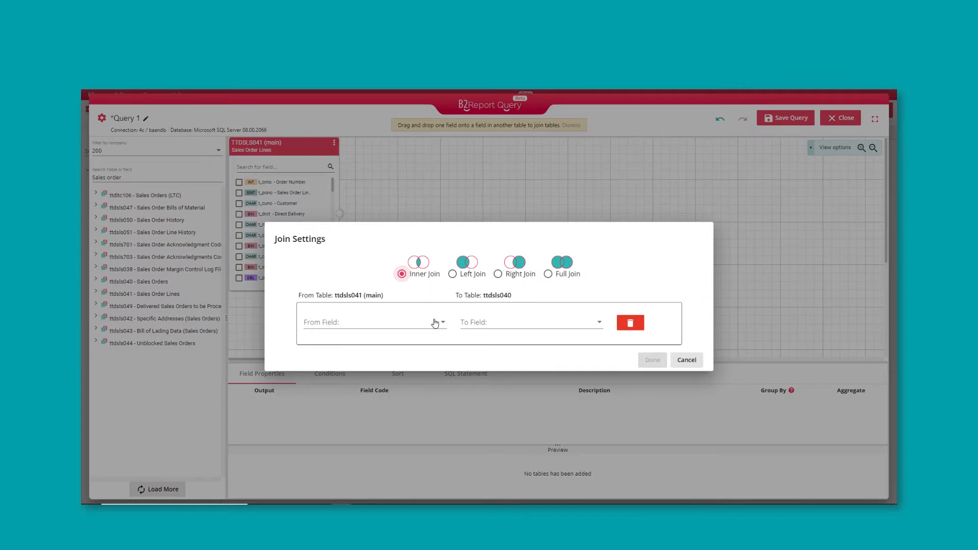
Inner-join Sales Order Lines to Sales Orders on t_orno - Order Number, and select the Order Number field of Sales Order Lines for output.
{"action": "left_click", "coordinate": [435, 322]}
{"action": "left_click", "coordinate": [433, 326]}
{"action": "left_click", "coordinate": [504, 324]}
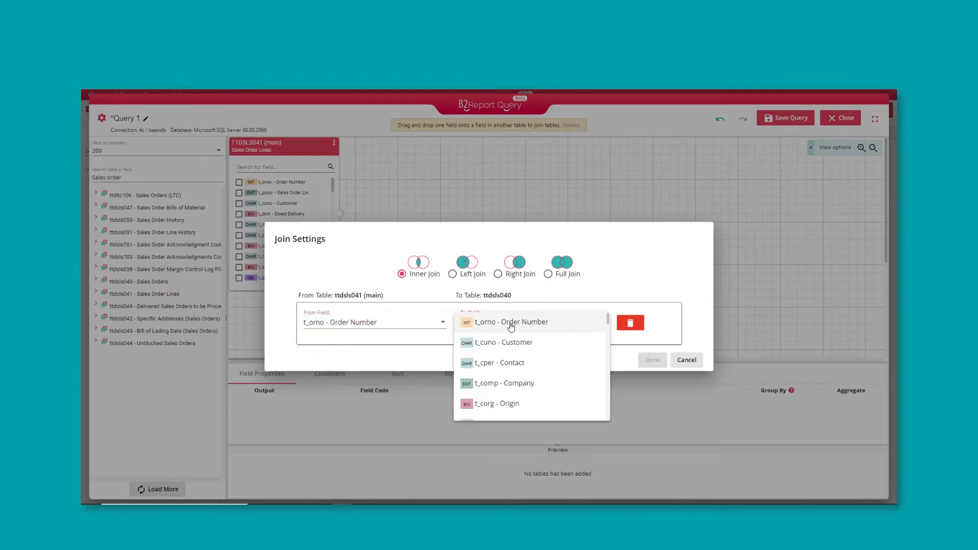
{"action": "left_click", "coordinate": [511, 321]}
{"action": "left_click", "coordinate": [653, 359]}
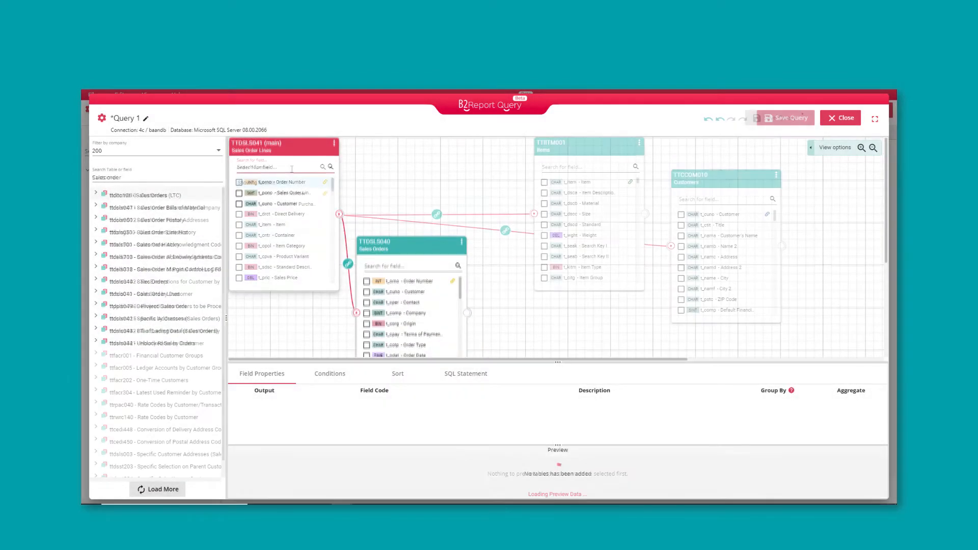
{"action": "left_click", "coordinate": [243, 183]}
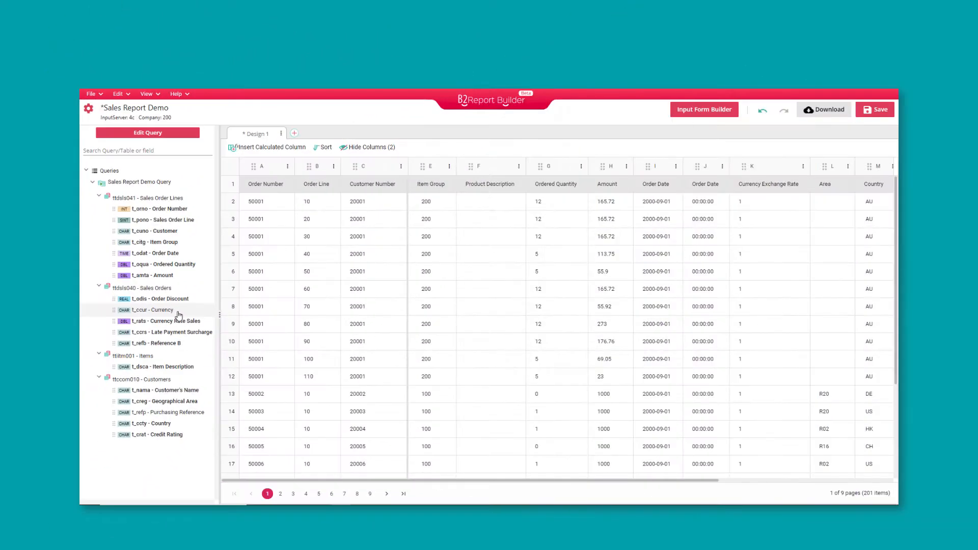
Place the t_ccur - Currency field in report column J and split Order Date column I by position.
{"action": "left_click_drag", "start_coordinate": [179, 315], "coordinate": [711, 203]}
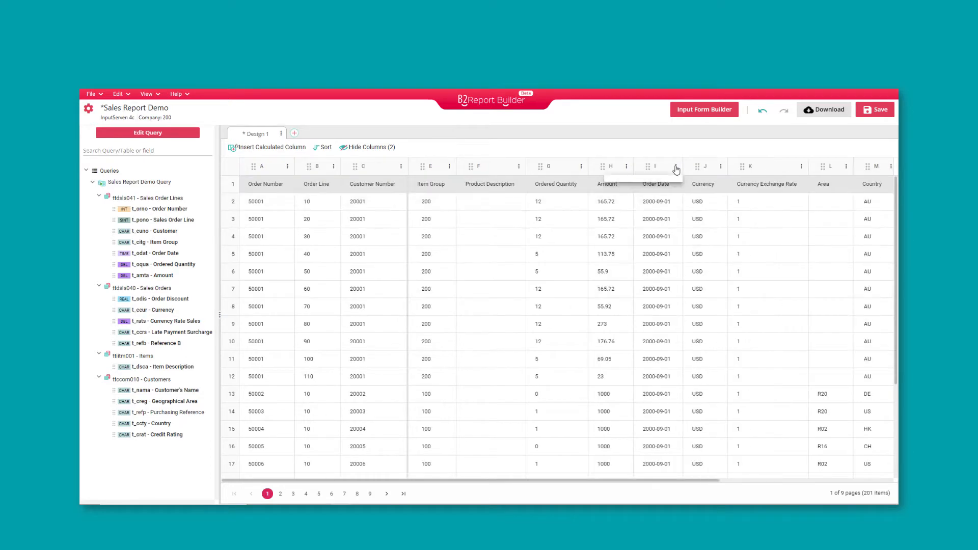
{"action": "mouse_move", "coordinate": [662, 232]}
{"action": "left_click", "coordinate": [734, 250]}
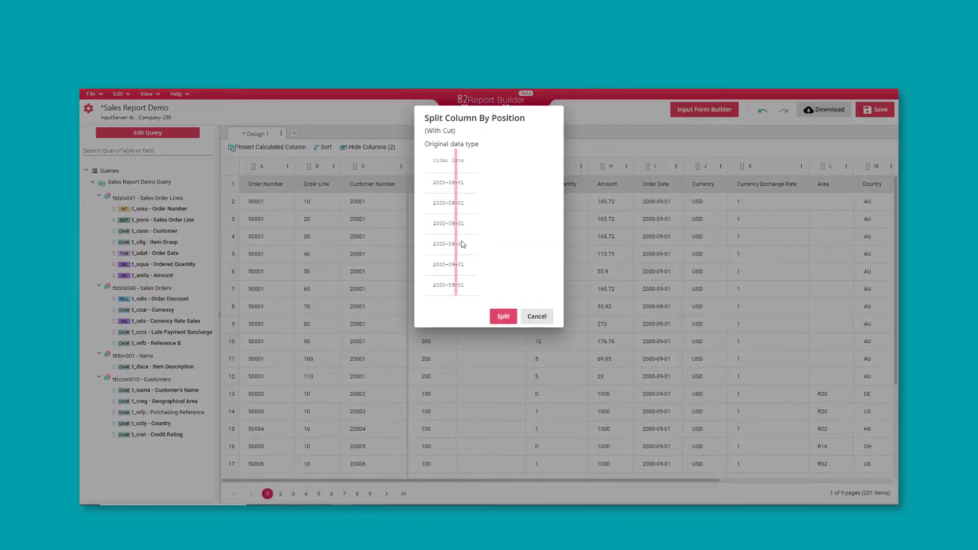
{"action": "left_click", "coordinate": [504, 316]}
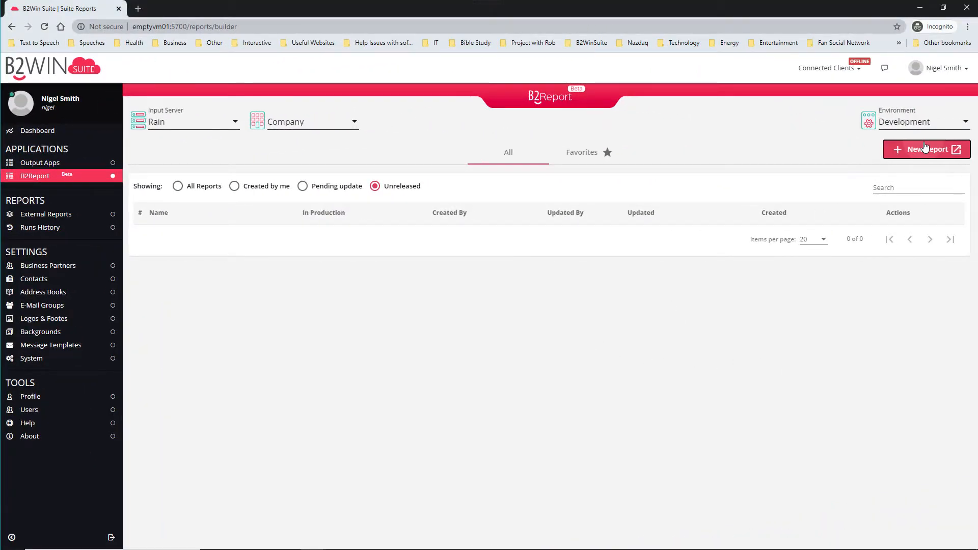
Start a new report named "Sales Report Demo" with the description "Report Demo".
{"action": "left_click", "coordinate": [926, 147]}
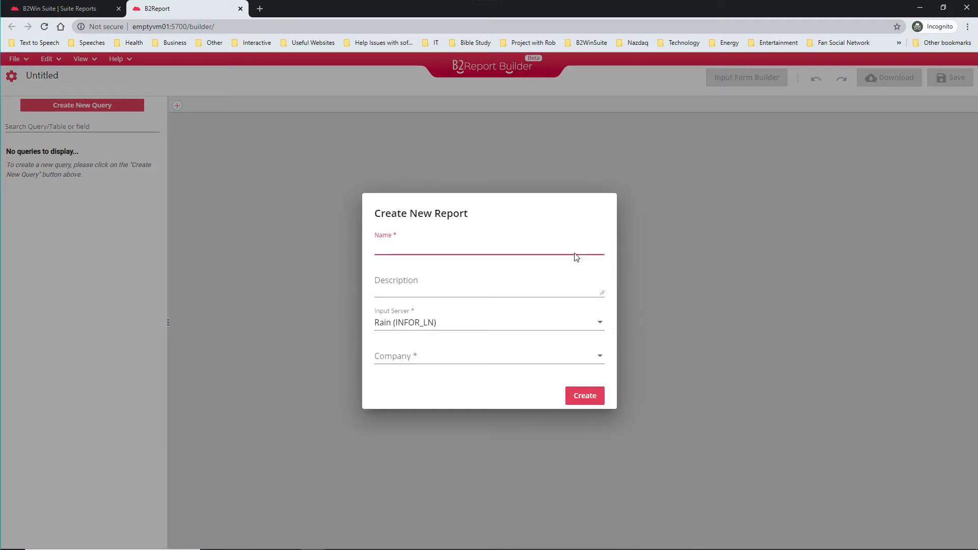
{"action": "type", "text": "Sales"}
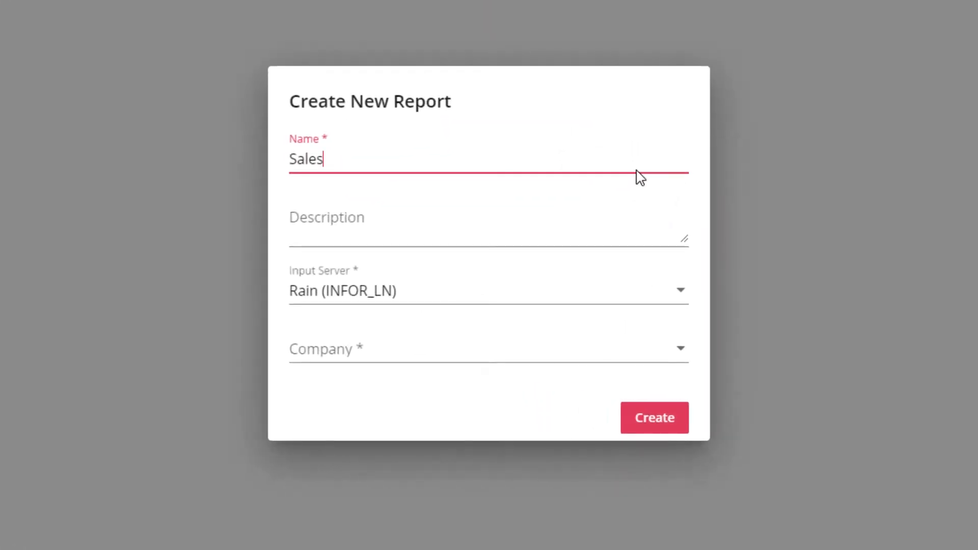
{"action": "type", "text": " Report Demo"}
{"action": "left_click", "coordinate": [585, 222]}
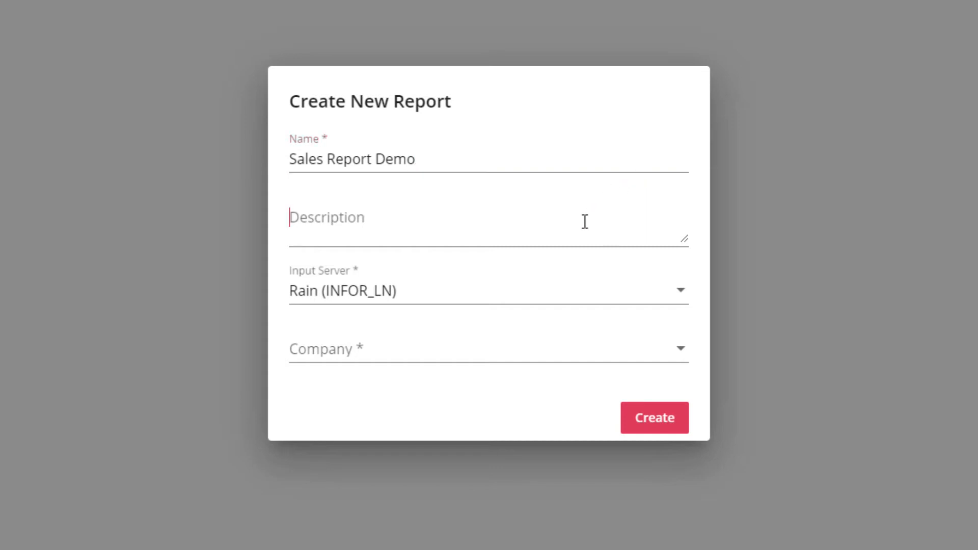
{"action": "type", "text": "Rep"}
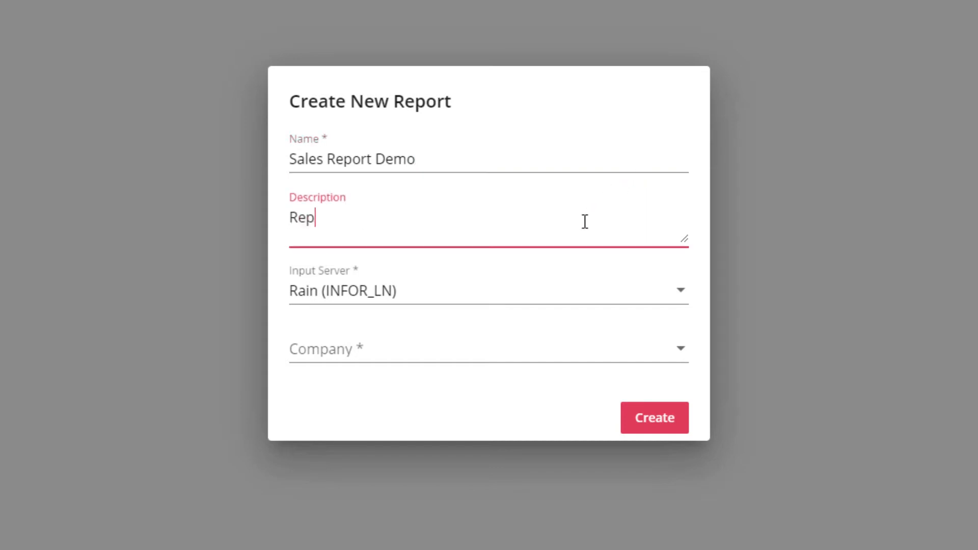
{"action": "type", "text": "ort Demo"}
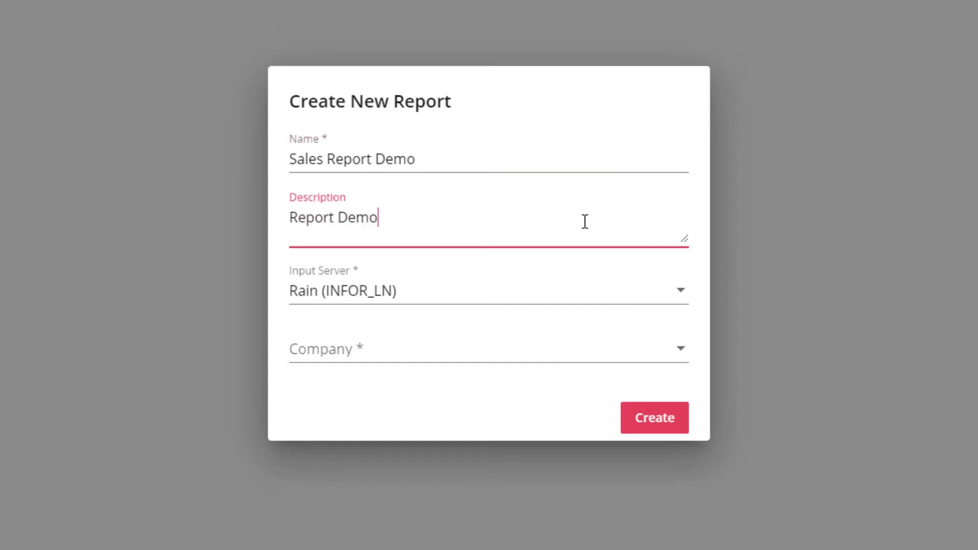
Set the report's input server to 4c (BAAN_IV) and company to 200, and create the report.
{"action": "left_click", "coordinate": [589, 302]}
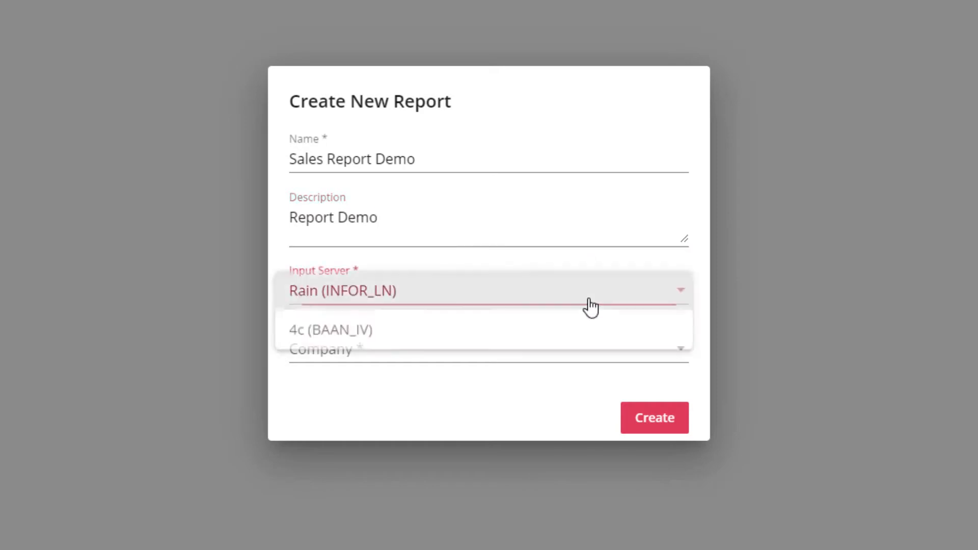
{"action": "left_click", "coordinate": [498, 336]}
{"action": "left_click", "coordinate": [499, 360]}
{"action": "left_click", "coordinate": [469, 402]}
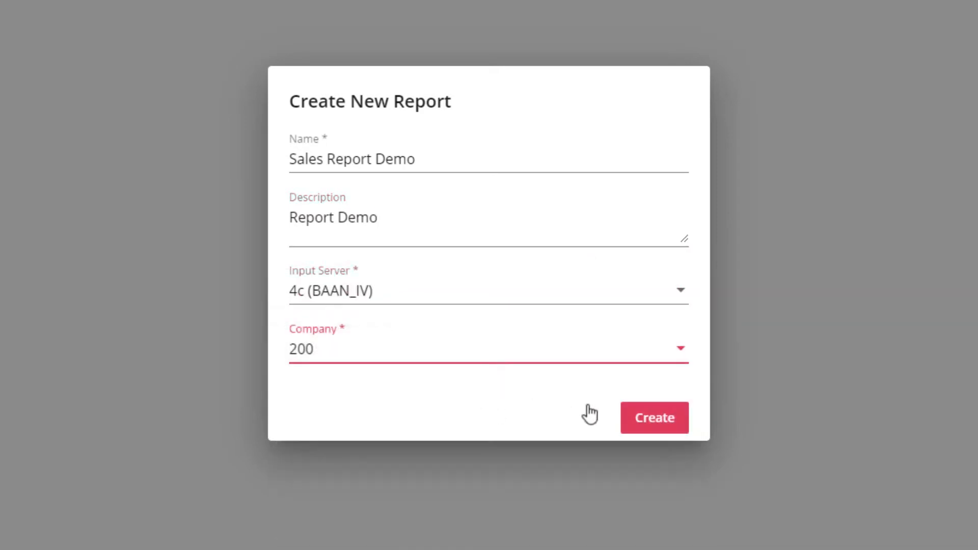
{"action": "left_click", "coordinate": [654, 418]}
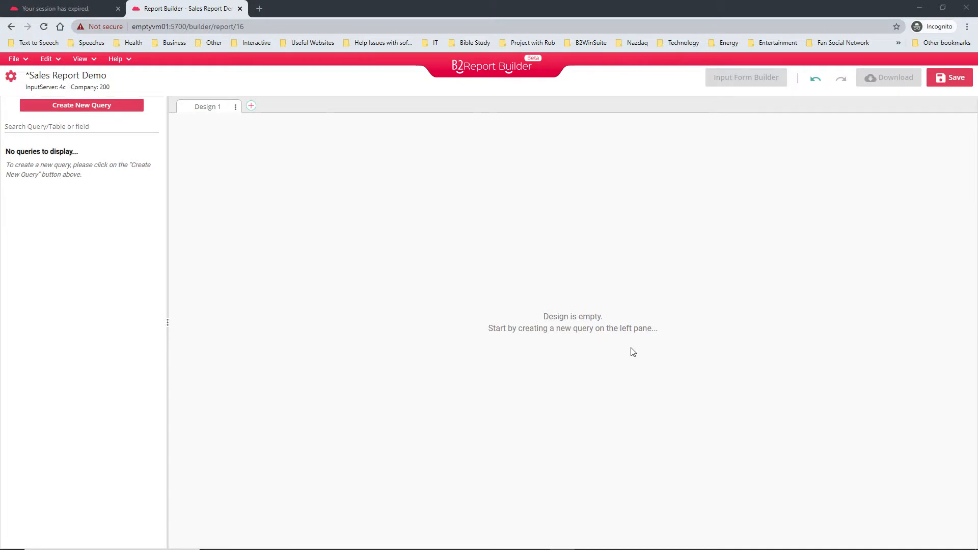
Create a new query and add the Sales Order Lines table (ttdsls041) as its main table, found by searching "Sales order".
{"action": "left_click", "coordinate": [87, 107]}
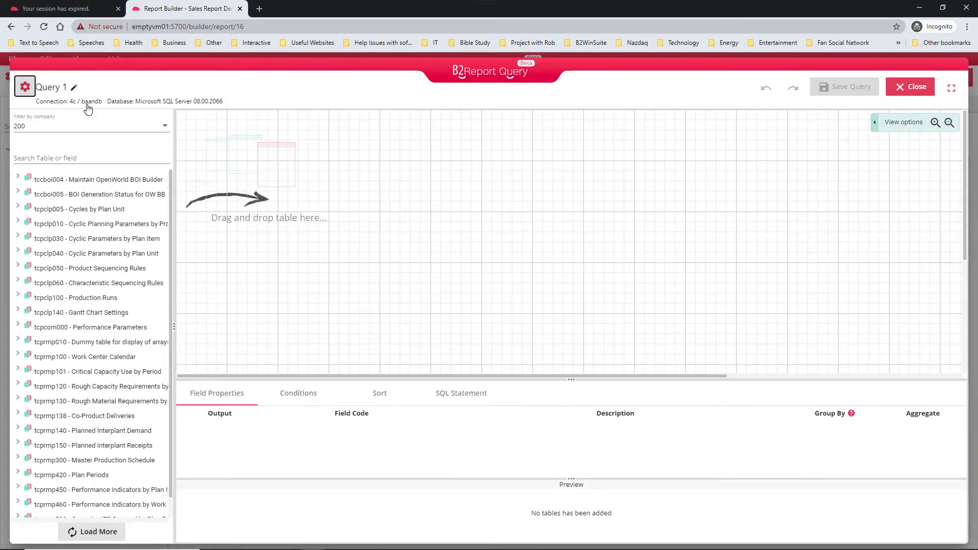
{"action": "left_click", "coordinate": [98, 157]}
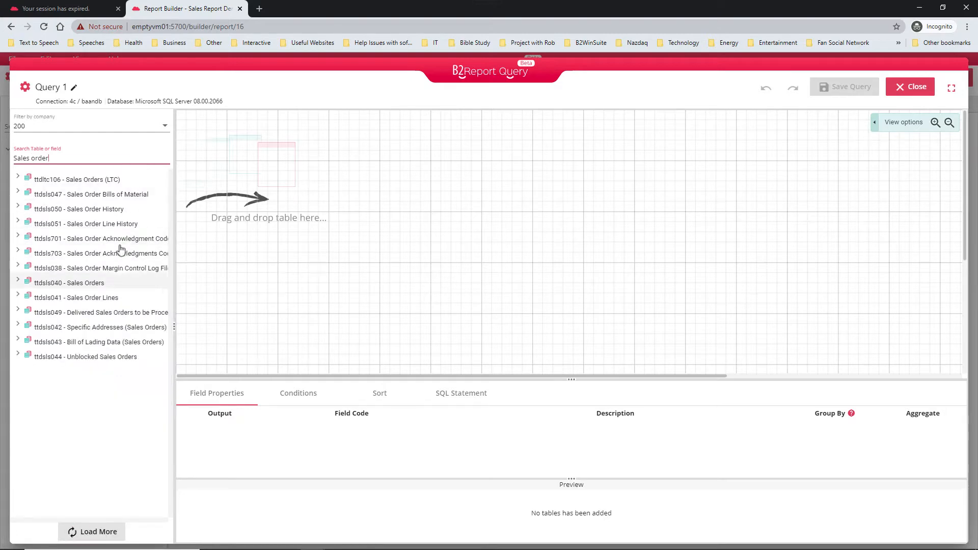
{"action": "left_click_drag", "start_coordinate": [109, 298], "coordinate": [244, 122]}
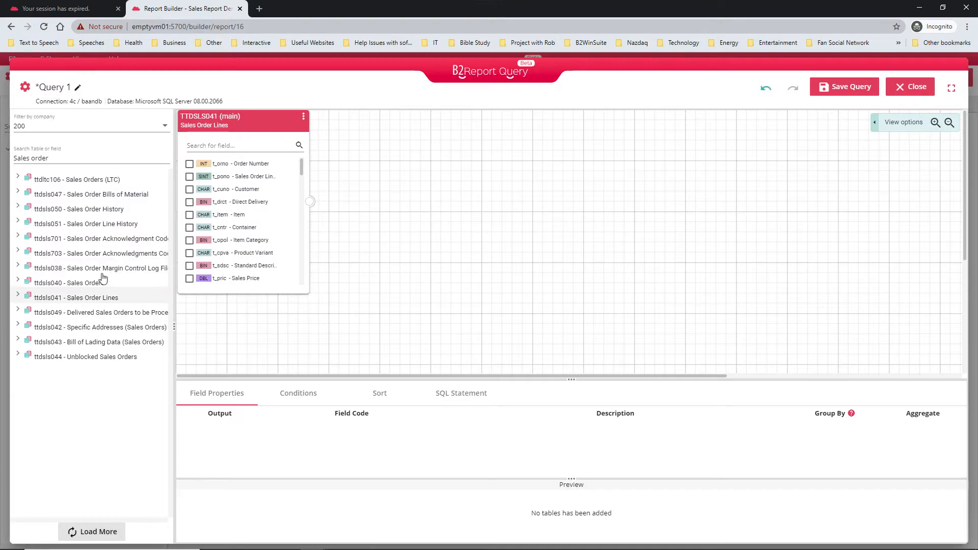
Add the Sales Orders table (ttdsls040) below the main table with an inner join on t_orno - Order Number in both tables.
{"action": "left_click_drag", "start_coordinate": [95, 284], "coordinate": [397, 240]}
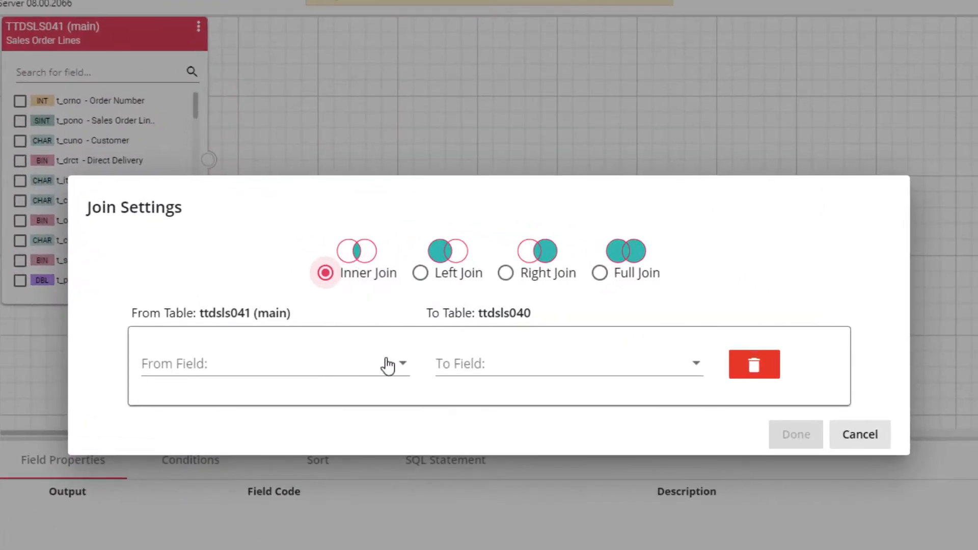
{"action": "left_click", "coordinate": [388, 365]}
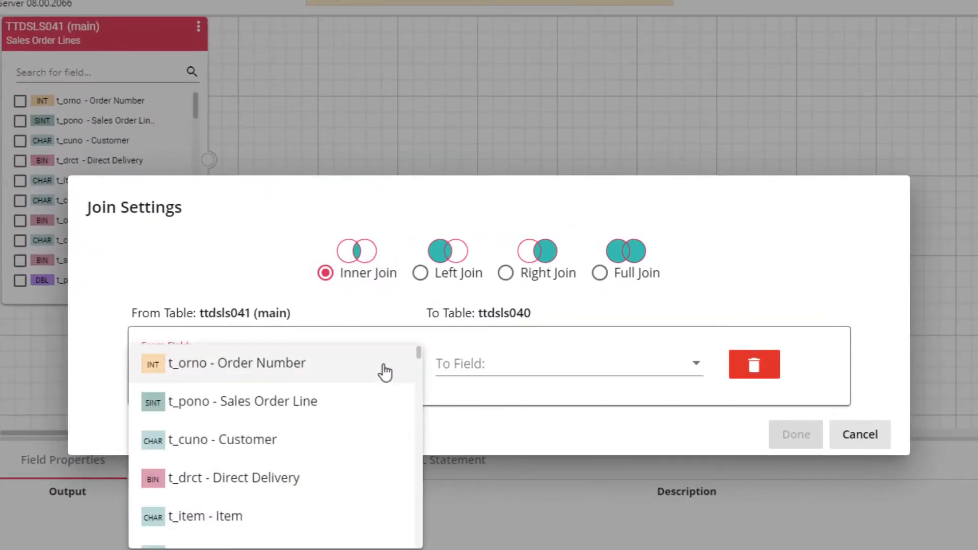
{"action": "left_click", "coordinate": [384, 372]}
{"action": "left_click", "coordinate": [520, 376]}
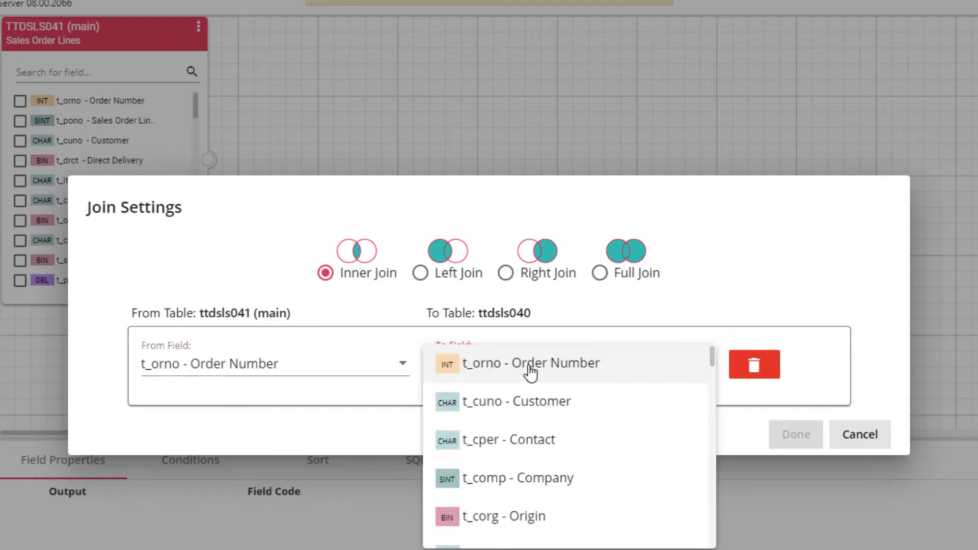
{"action": "left_click", "coordinate": [529, 371]}
{"action": "left_click", "coordinate": [787, 436]}
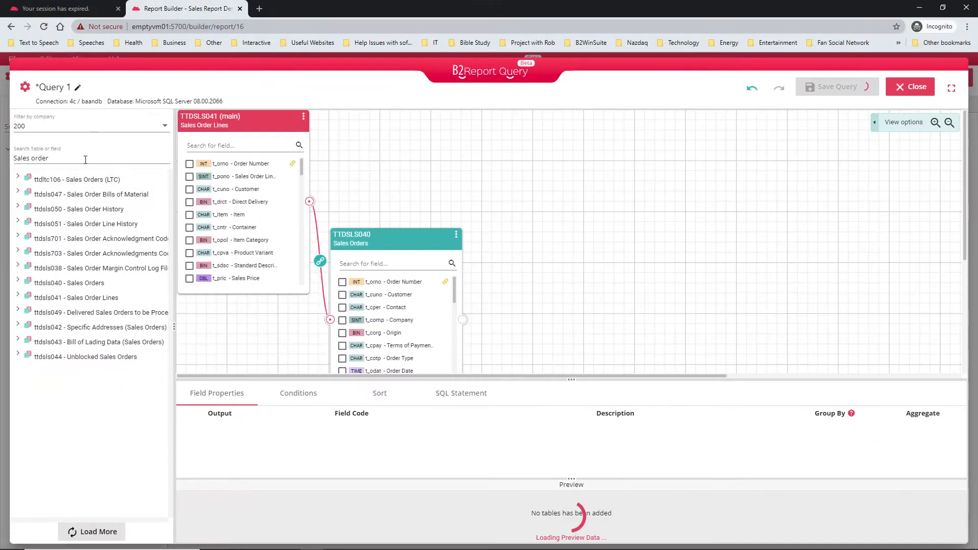
Search the tables for "tiitm", add the Items table (ttiitm001), and join it to Sales Order Lines on t_item - Item.
{"action": "left_click", "coordinate": [81, 158]}
{"action": "key", "text": "BackSpace"}
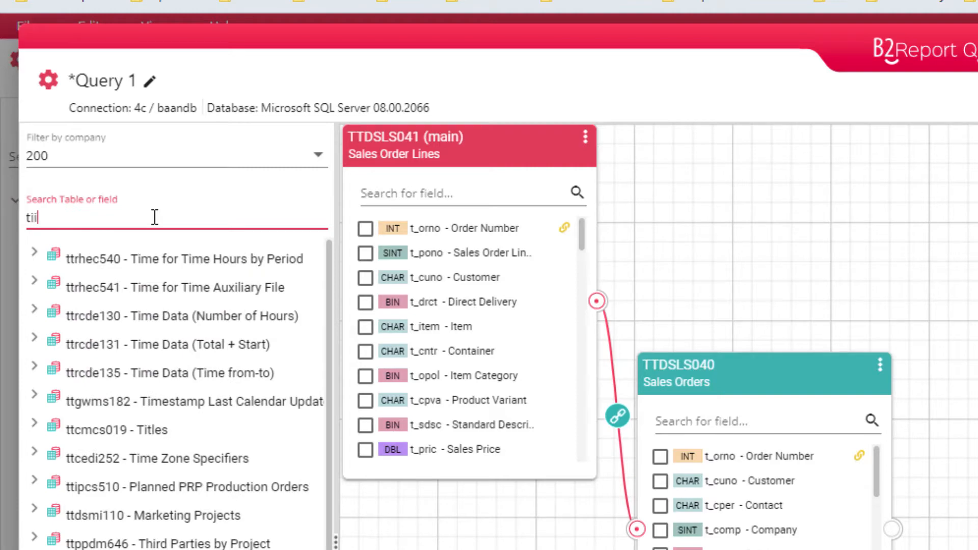
{"action": "type", "text": "tm"}
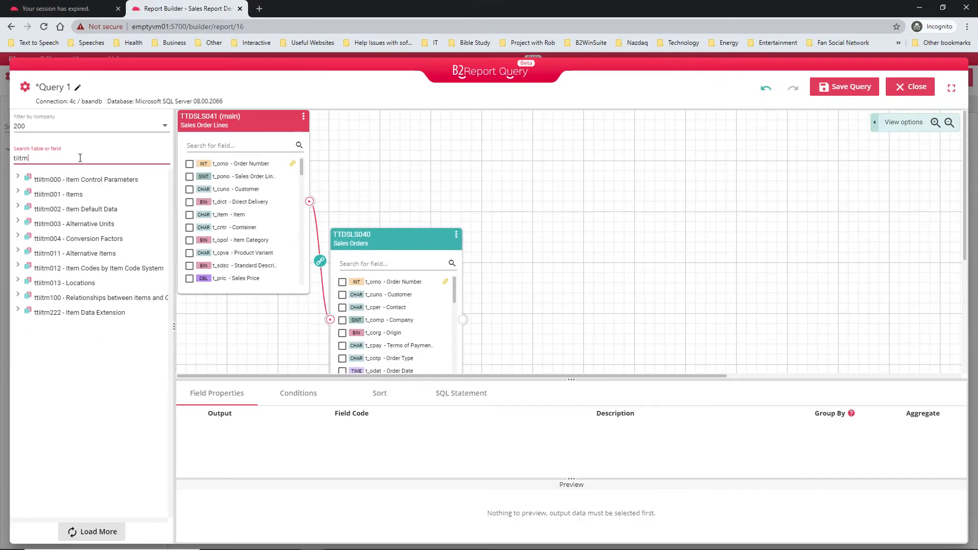
{"action": "left_click_drag", "start_coordinate": [77, 195], "coordinate": [610, 118]}
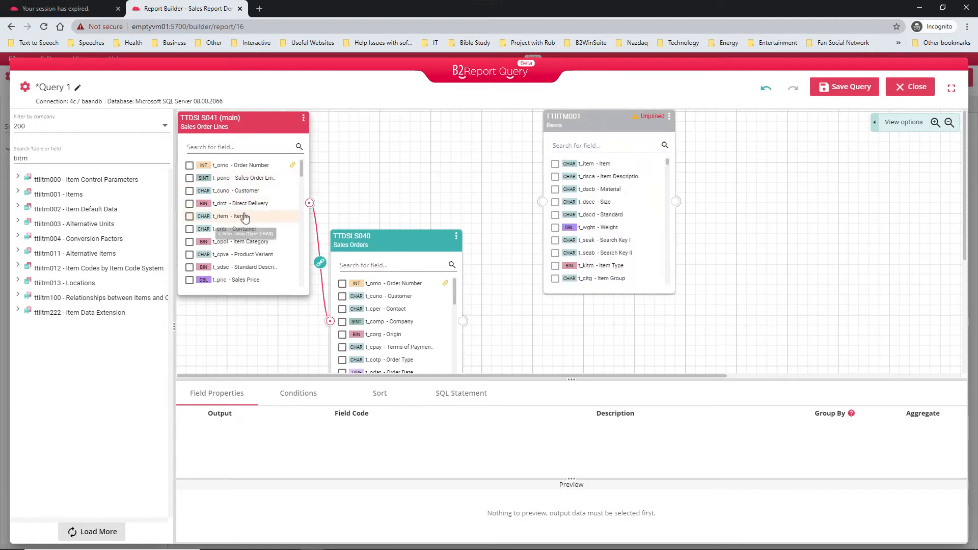
{"action": "left_click_drag", "start_coordinate": [245, 216], "coordinate": [580, 166]}
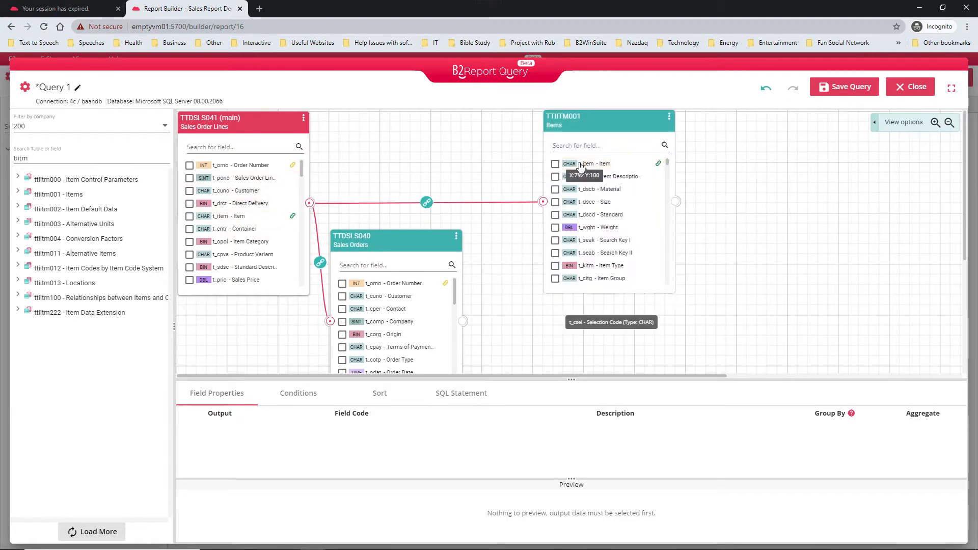
Change the join between Sales Order Lines and Items to Full Join.
{"action": "left_click", "coordinate": [427, 202]}
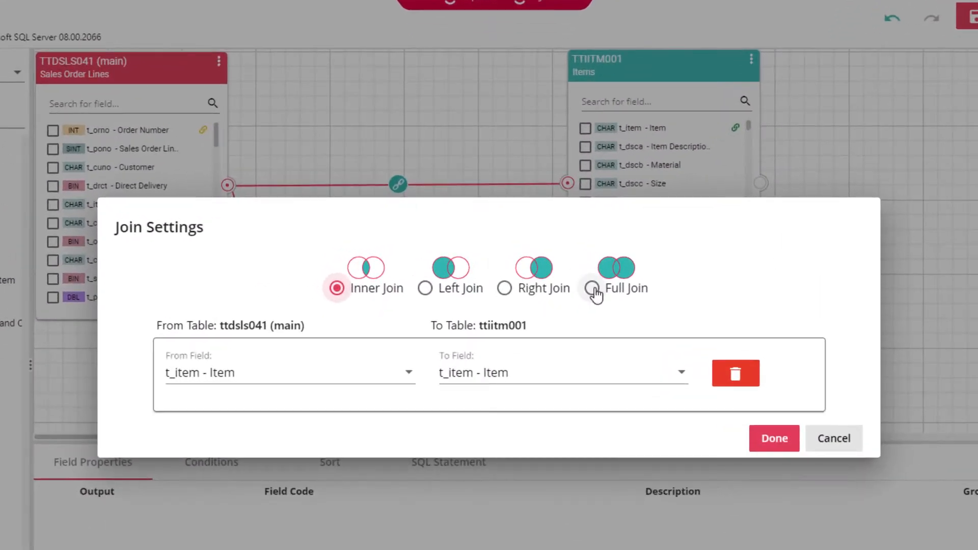
{"action": "left_click", "coordinate": [594, 290]}
{"action": "left_click", "coordinate": [770, 441]}
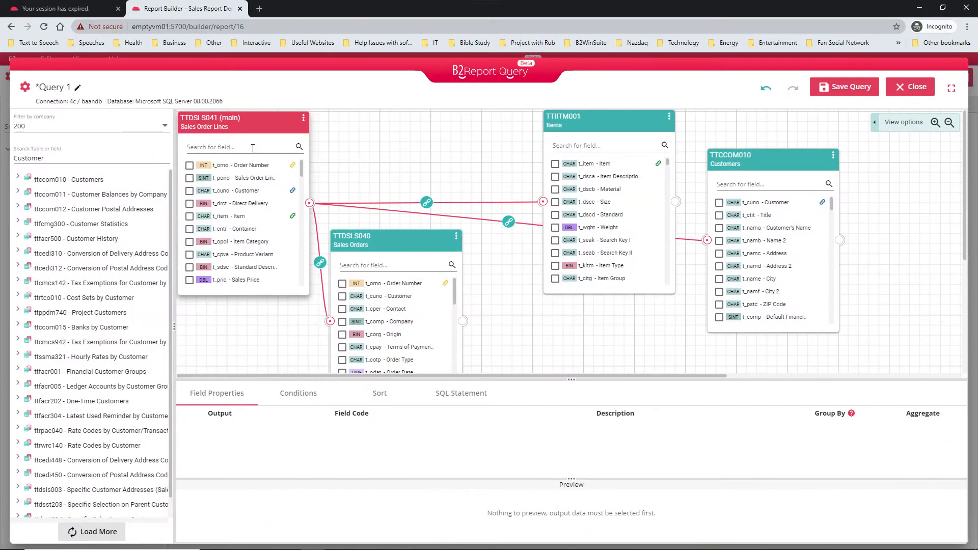
Find the t_orno - Order Number field in the Sales Order Lines table by searching "order Number" and select it for output.
{"action": "left_click", "coordinate": [253, 148]}
{"action": "type", "text": "order Number"}
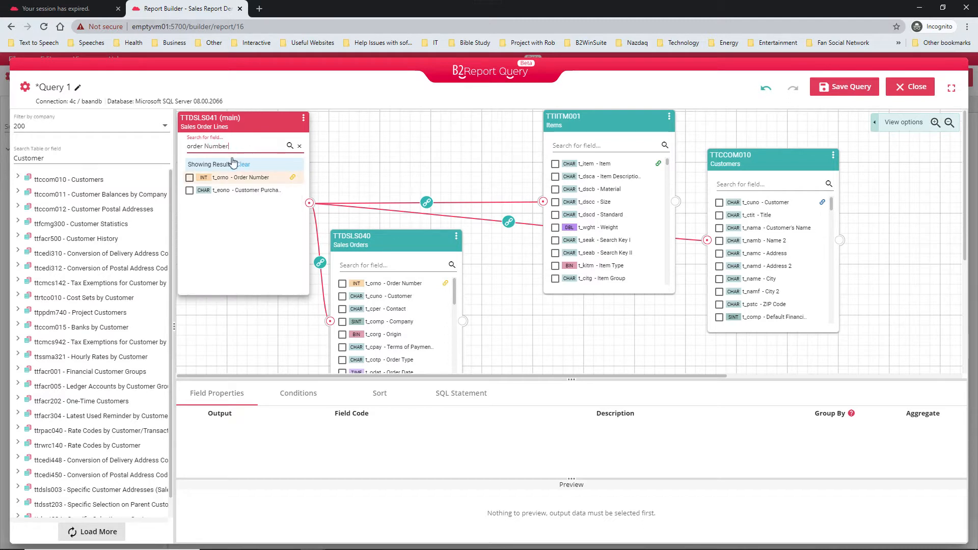
{"action": "left_click", "coordinate": [189, 177]}
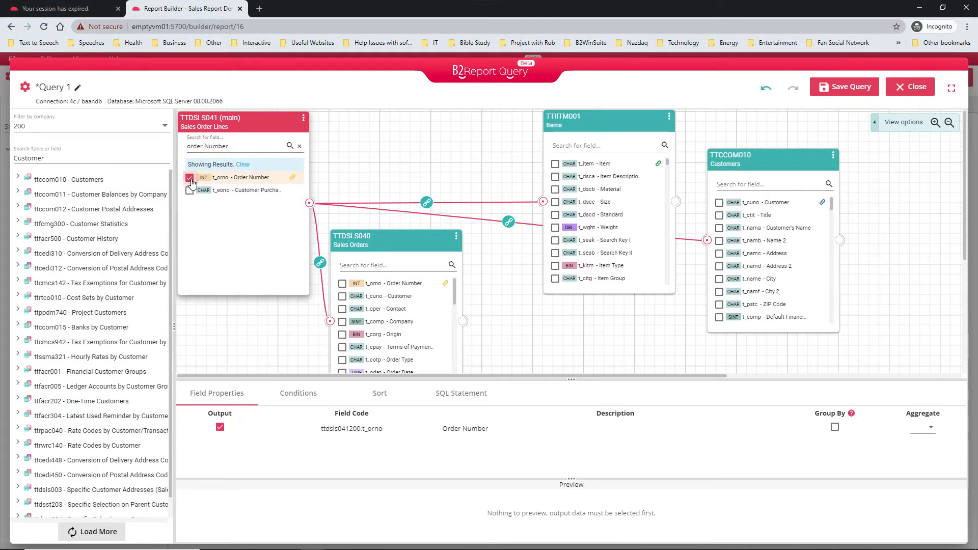
Find the t_ccur - Currency field in the Sales Orders table by its field code and select it for output.
{"action": "left_click", "coordinate": [355, 265]}
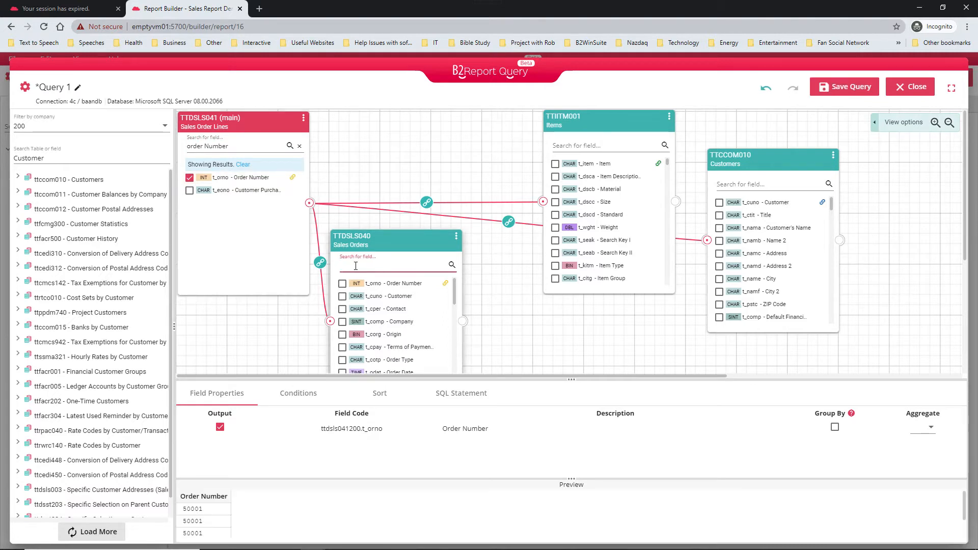
{"action": "type", "text": "CCUR"}
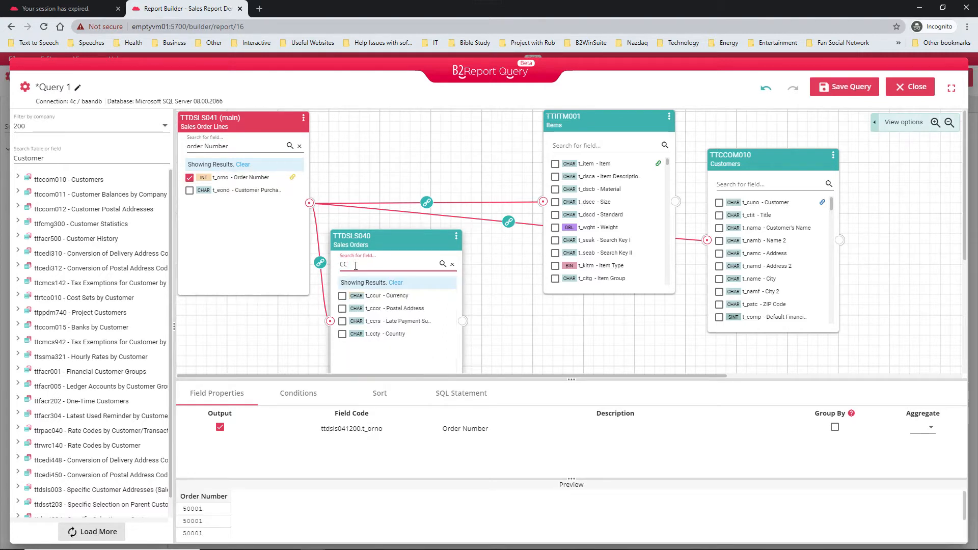
{"action": "left_click", "coordinate": [343, 296]}
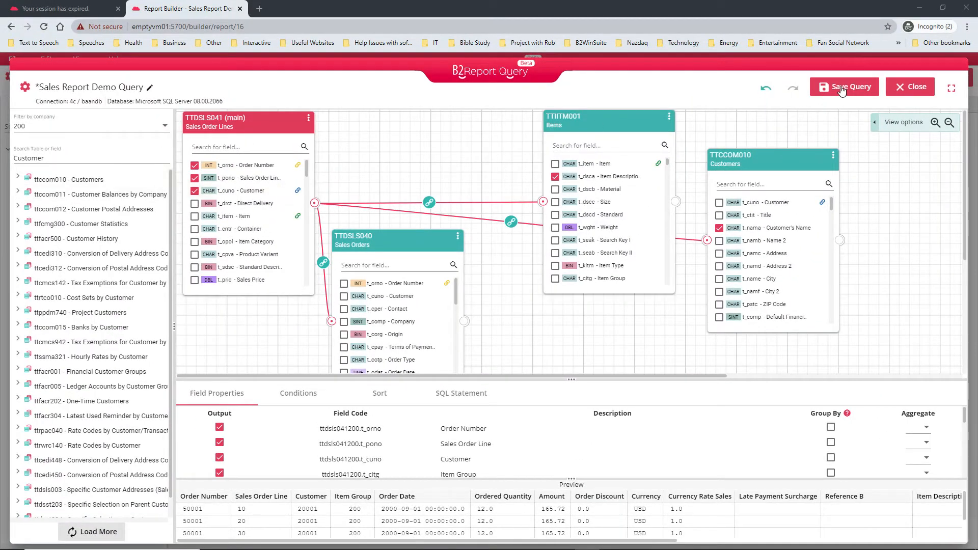
Save the query, and place Customer's Name directly after Customer in the new design's column order.
{"action": "left_click", "coordinate": [841, 88]}
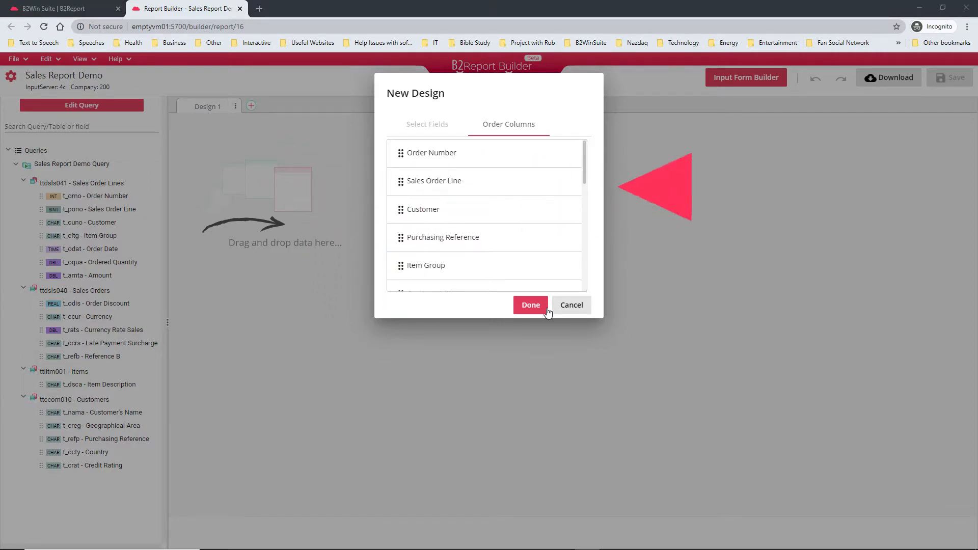
{"action": "scroll", "coordinate": [583, 169], "scroll_direction": "down", "scroll_amount": 2}
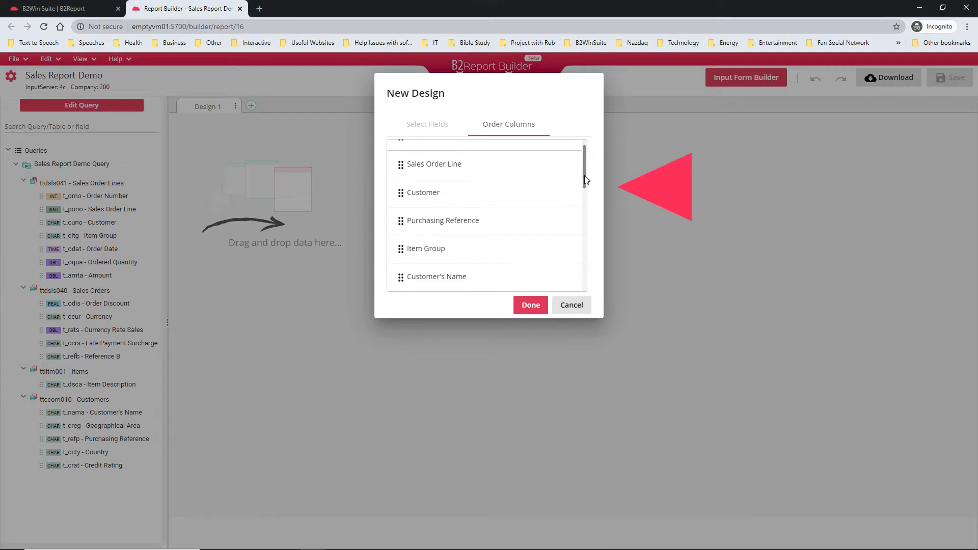
{"action": "left_click_drag", "start_coordinate": [496, 232], "coordinate": [496, 168]}
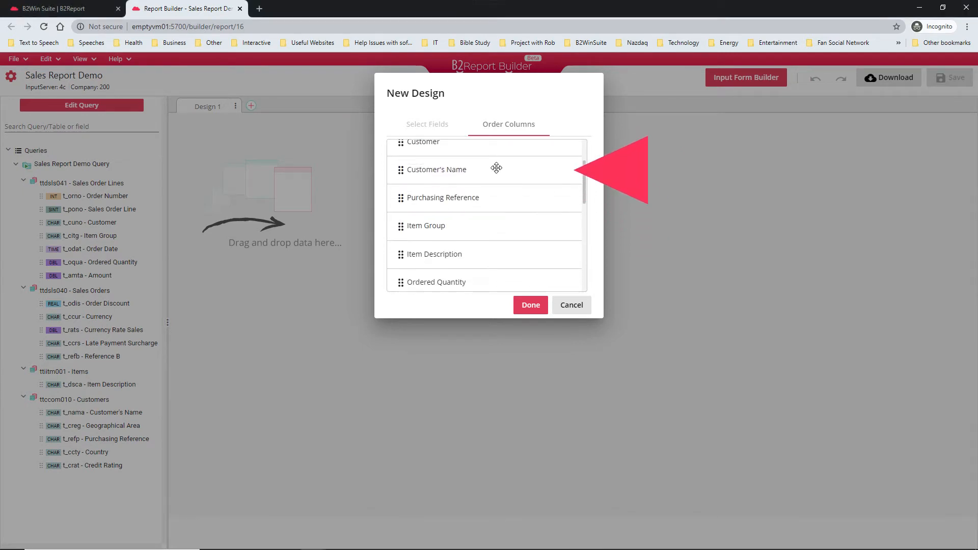
{"action": "left_click", "coordinate": [531, 306]}
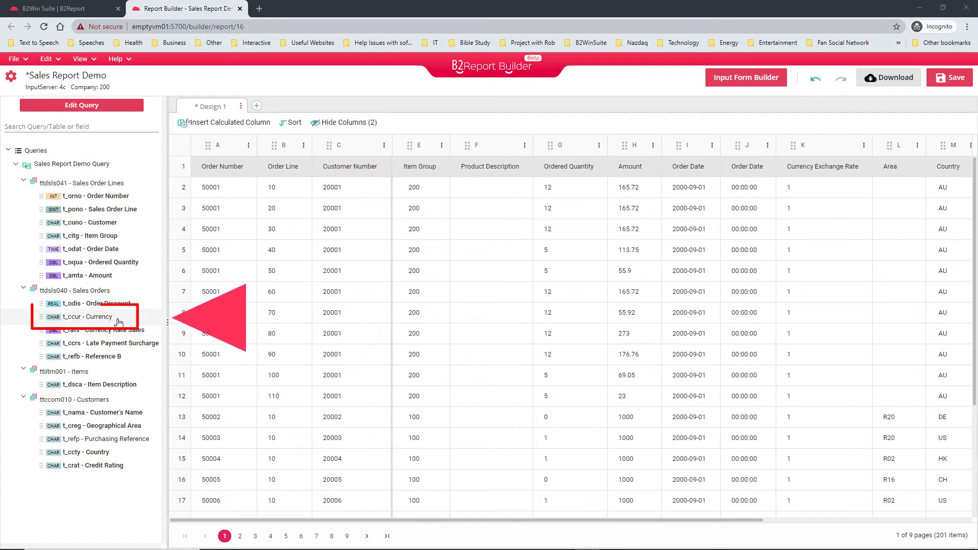
Insert the t_ccur - Currency field before the Currency Exchange Rate column, and remove the Order Date column that holds only times.
{"action": "left_click_drag", "start_coordinate": [118, 322], "coordinate": [751, 191]}
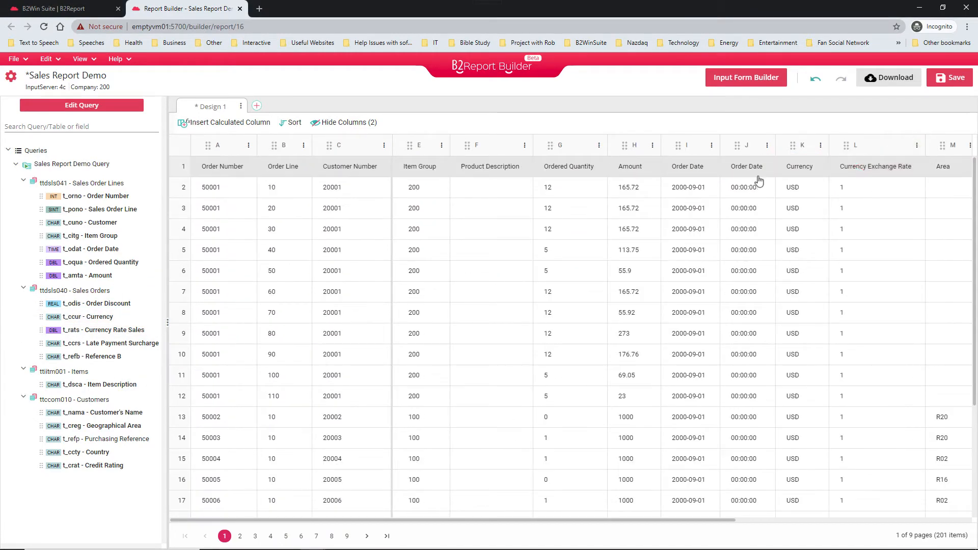
{"action": "left_click", "coordinate": [767, 146]}
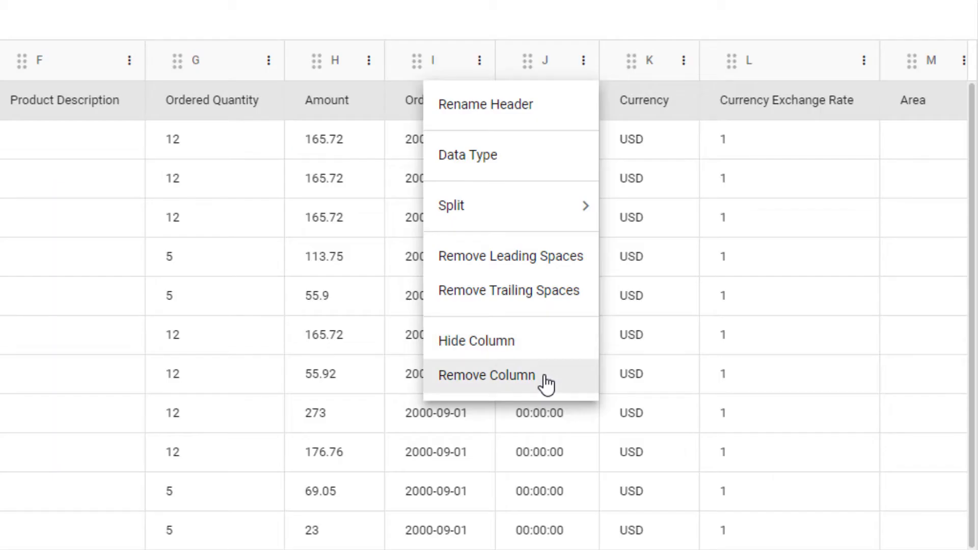
{"action": "left_click", "coordinate": [546, 377]}
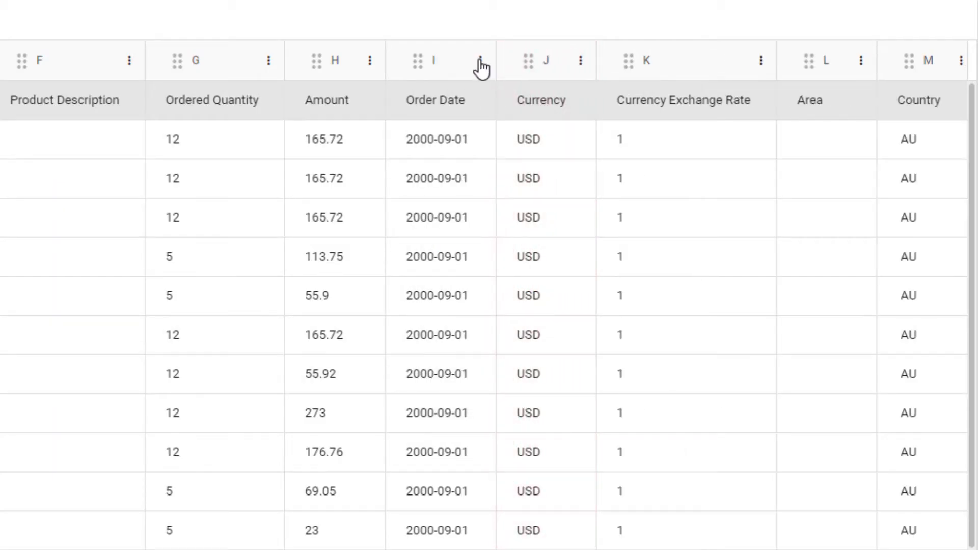
Split the Order Date column by position with cut at the second hyphen, separating the day from the year and month.
{"action": "left_click", "coordinate": [480, 61]}
{"action": "mouse_move", "coordinate": [479, 205]}
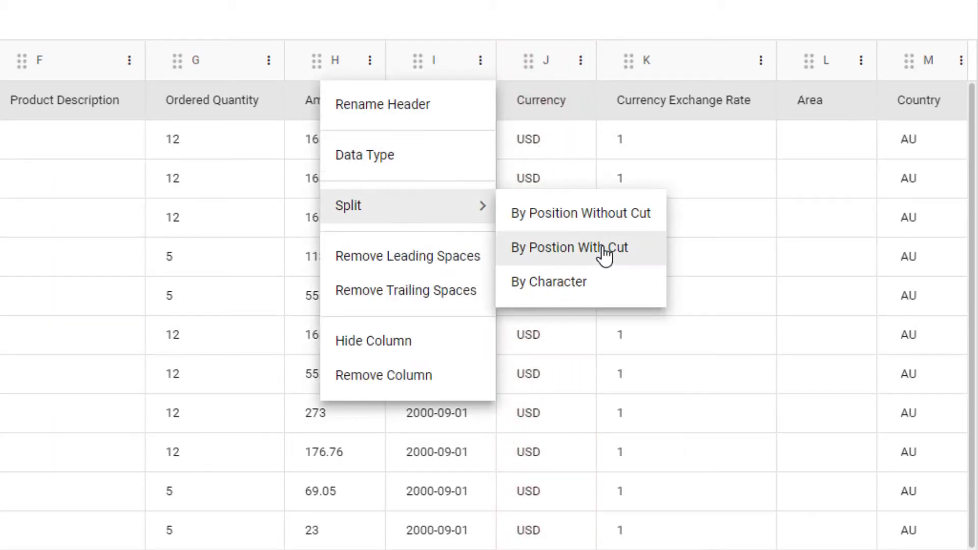
{"action": "left_click", "coordinate": [603, 248]}
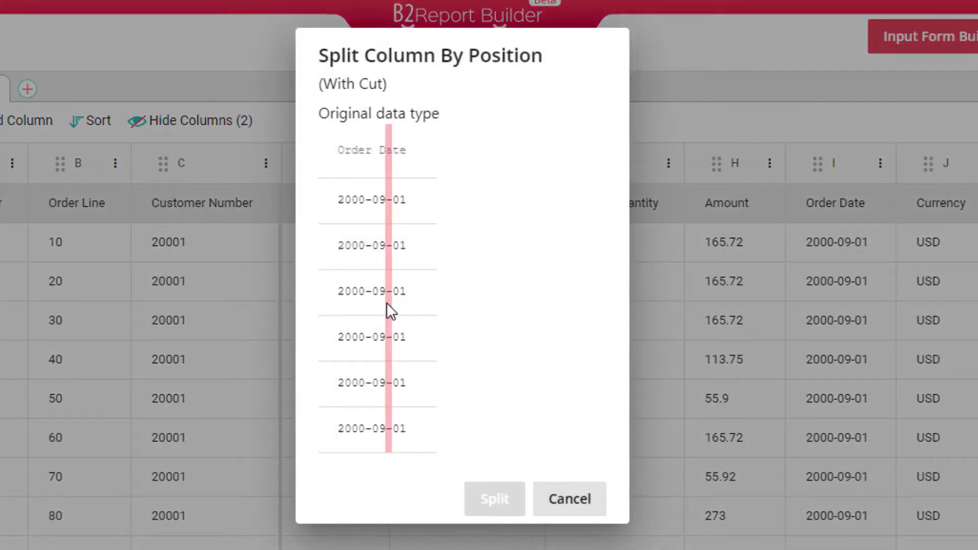
{"action": "left_click", "coordinate": [387, 303]}
{"action": "left_click", "coordinate": [487, 492]}
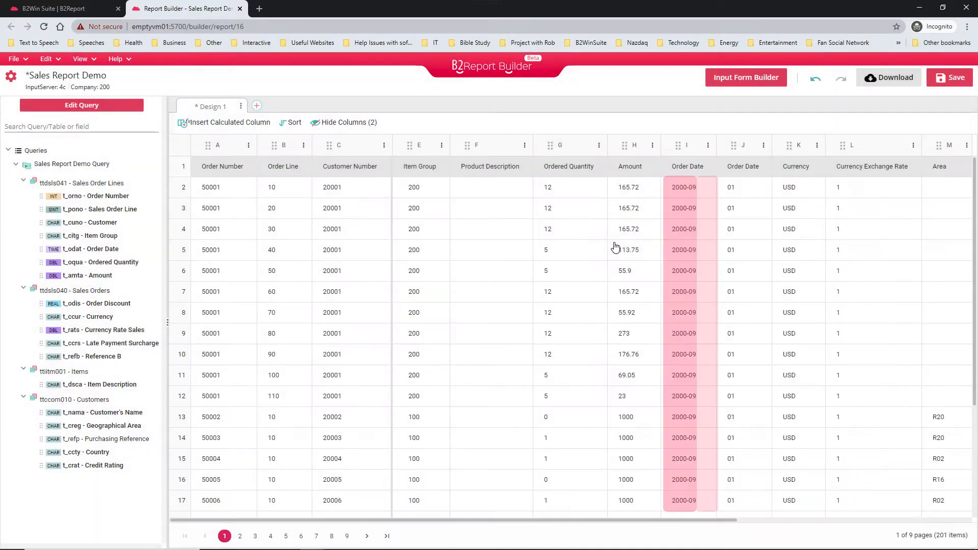
Rename the split-off day column's header as Order Day and arrange the order date columns as day, month, year.
{"action": "left_click", "coordinate": [763, 146]}
{"action": "left_click", "coordinate": [749, 167]}
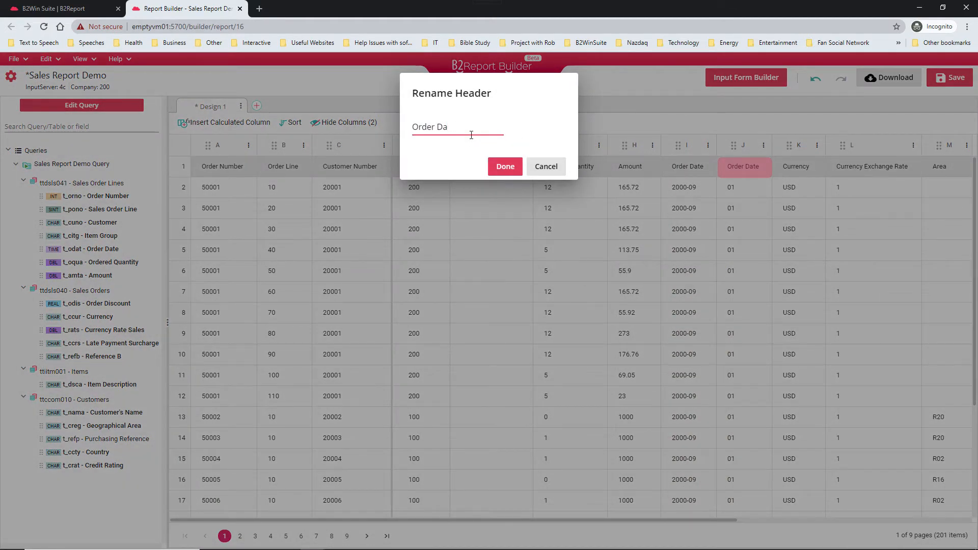
{"action": "left_click", "coordinate": [505, 167]}
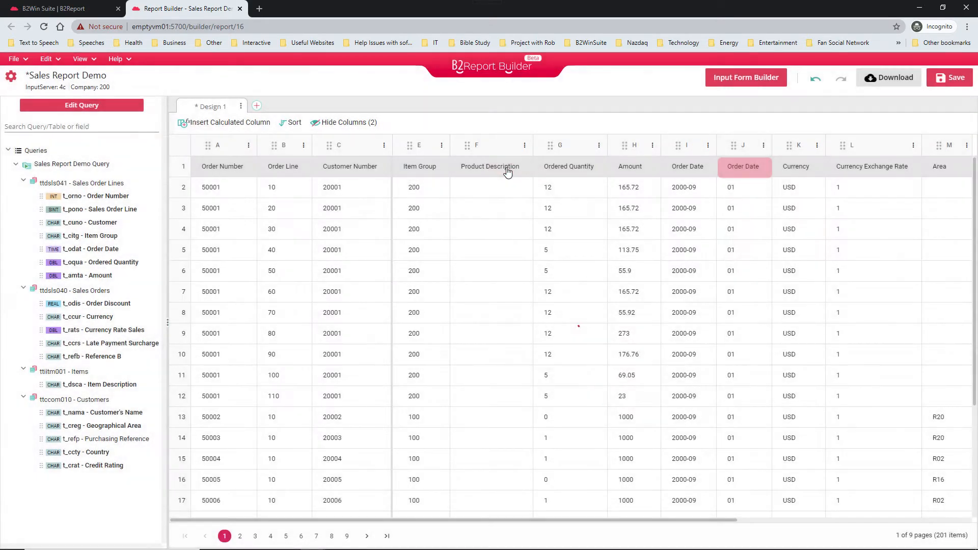
{"action": "left_click_drag", "start_coordinate": [731, 146], "coordinate": [762, 149]}
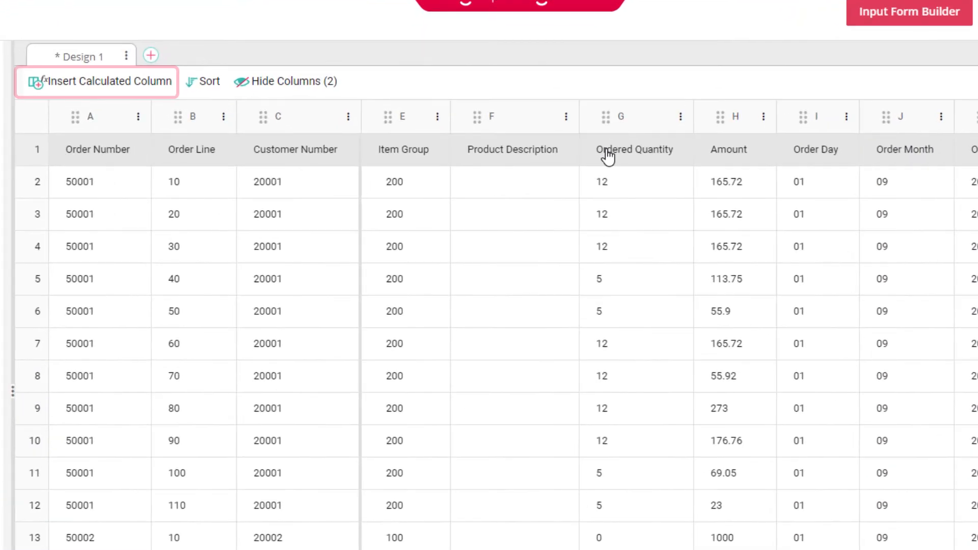
Insert a calculated column named Sales Amount USD with the formula H*M, multiplying Amount by Currency Exchange Rate.
{"action": "left_click", "coordinate": [145, 92]}
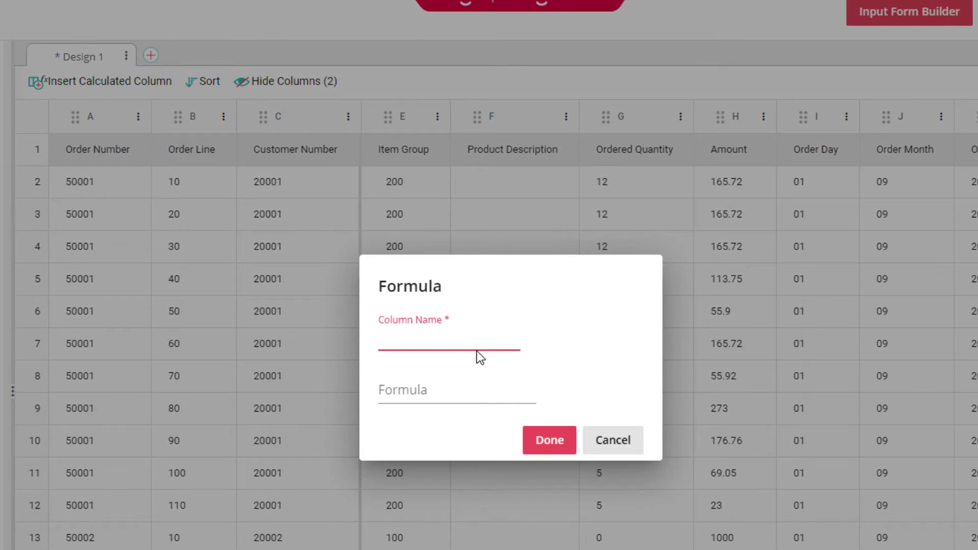
{"action": "type", "text": "Sales Amount U"}
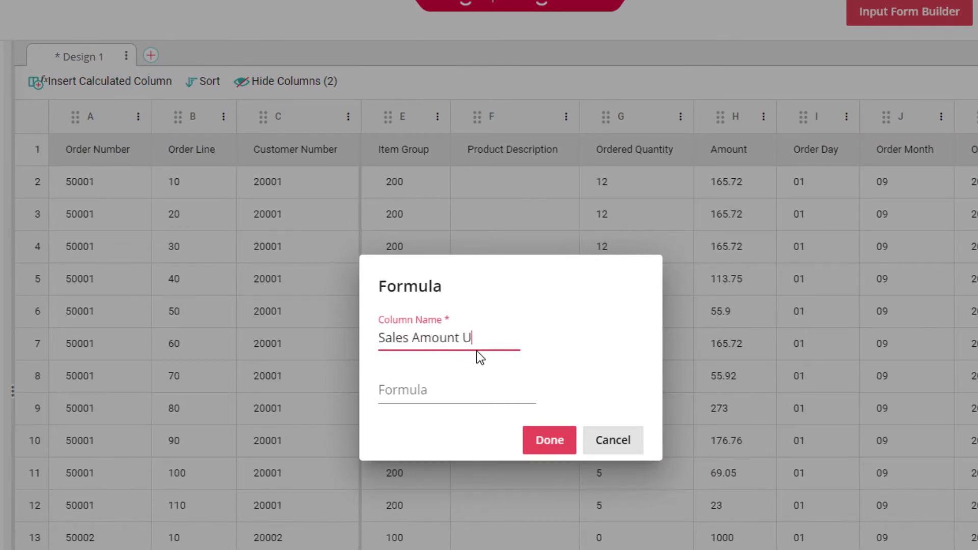
{"action": "type", "text": "SD"}
{"action": "left_click", "coordinate": [460, 401]}
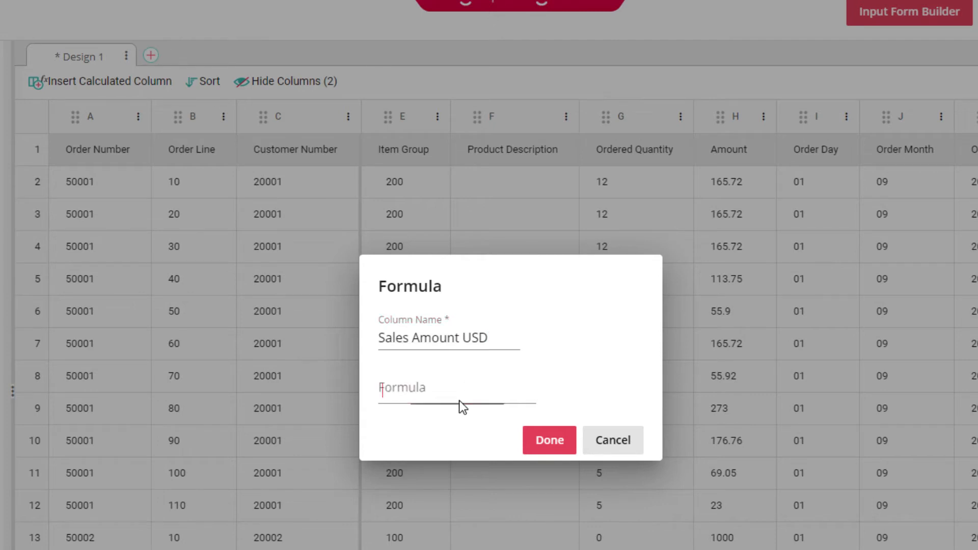
{"action": "type", "text": "amou"}
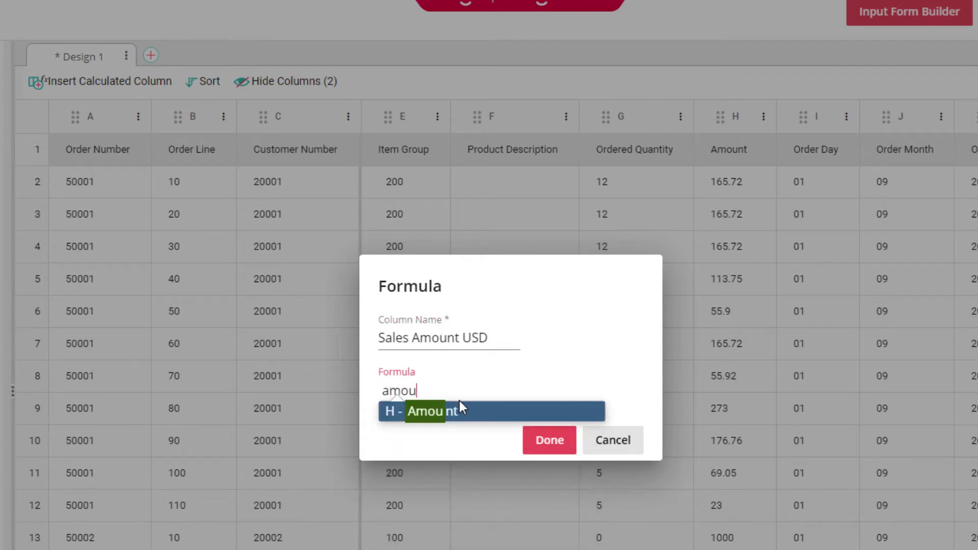
{"action": "left_click", "coordinate": [413, 414]}
{"action": "type", "text": "*"}
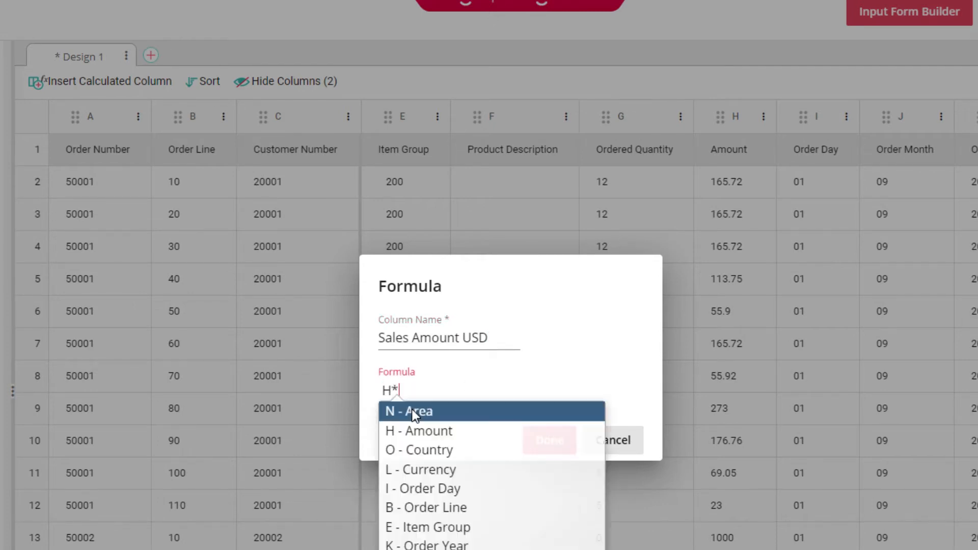
{"action": "type", "text": "exch"}
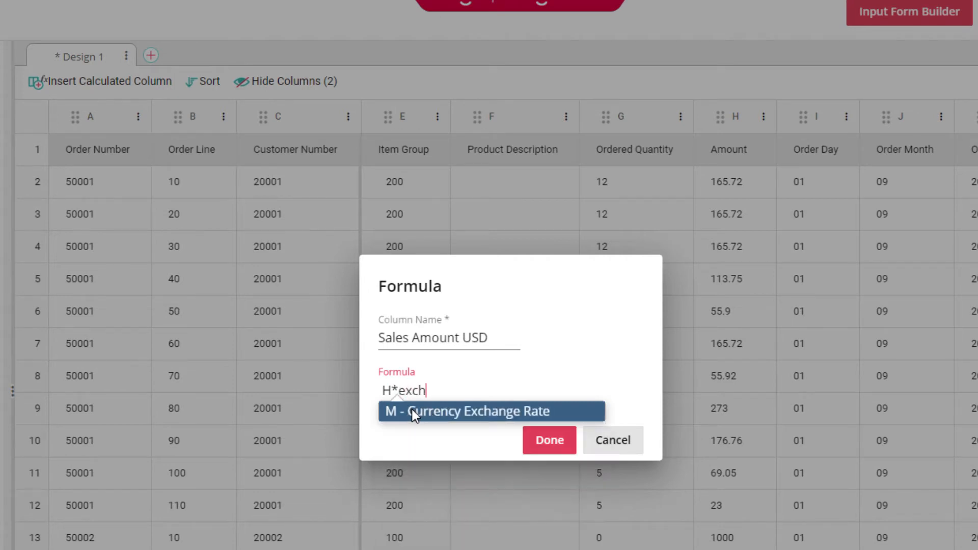
{"action": "left_click", "coordinate": [412, 411]}
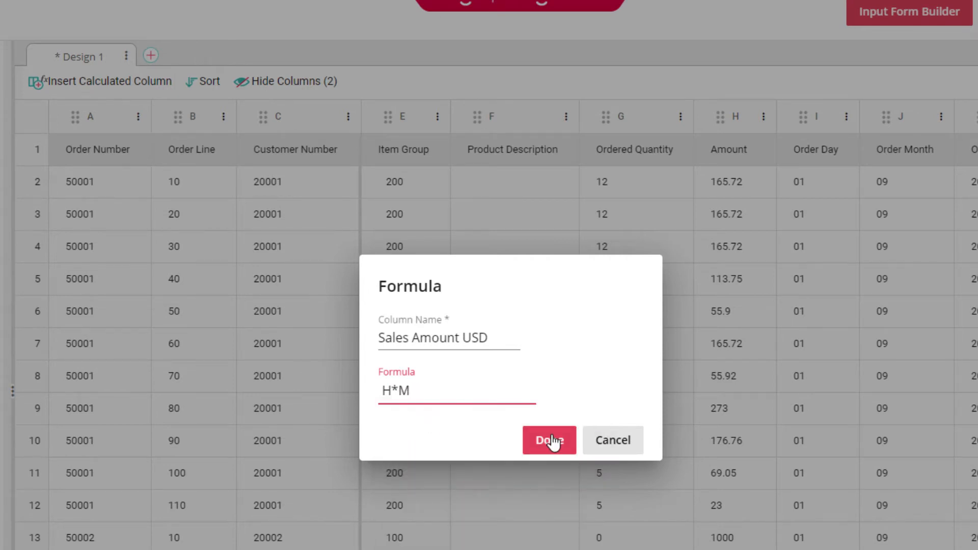
{"action": "left_click", "coordinate": [548, 442]}
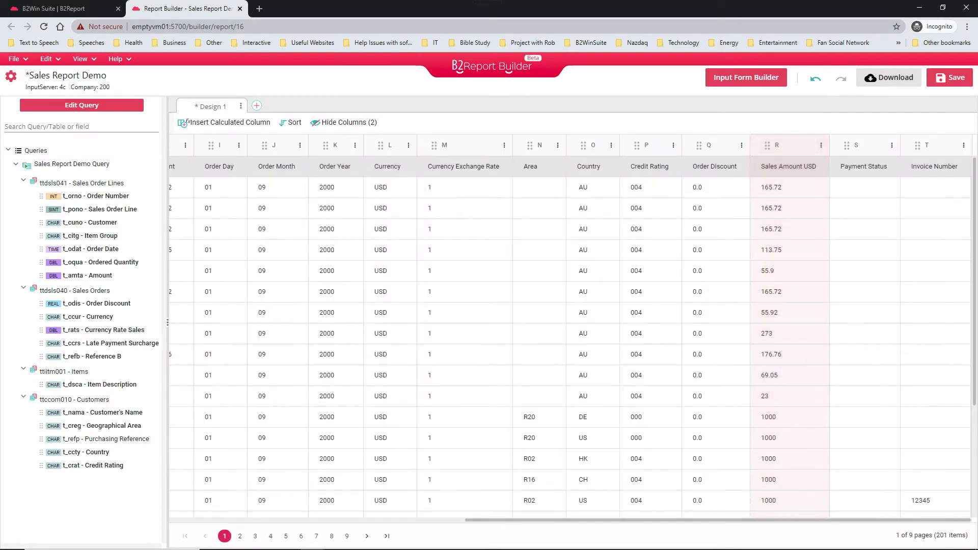
Set the Sales Amount USD column's data type to Currency with the $ format.
{"action": "left_click", "coordinate": [821, 145]}
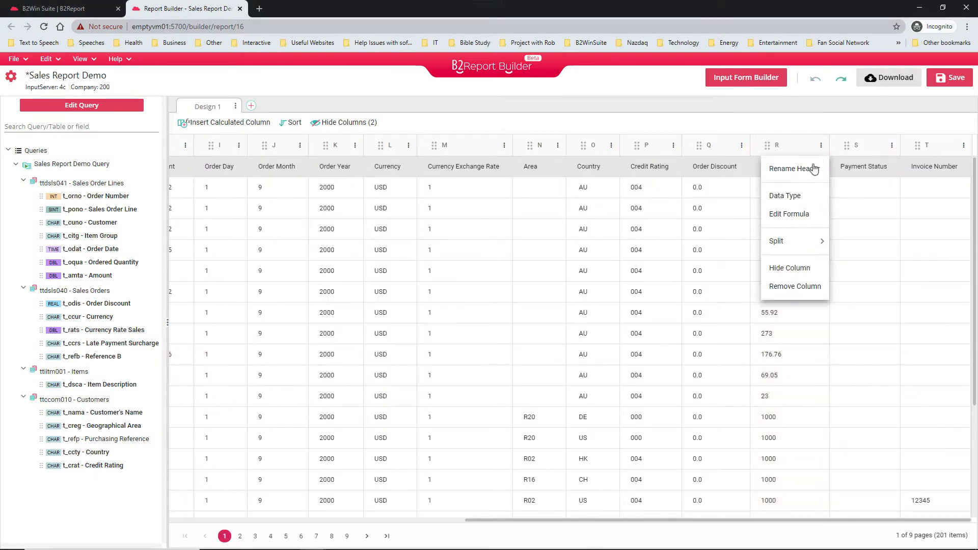
{"action": "left_click", "coordinate": [797, 198]}
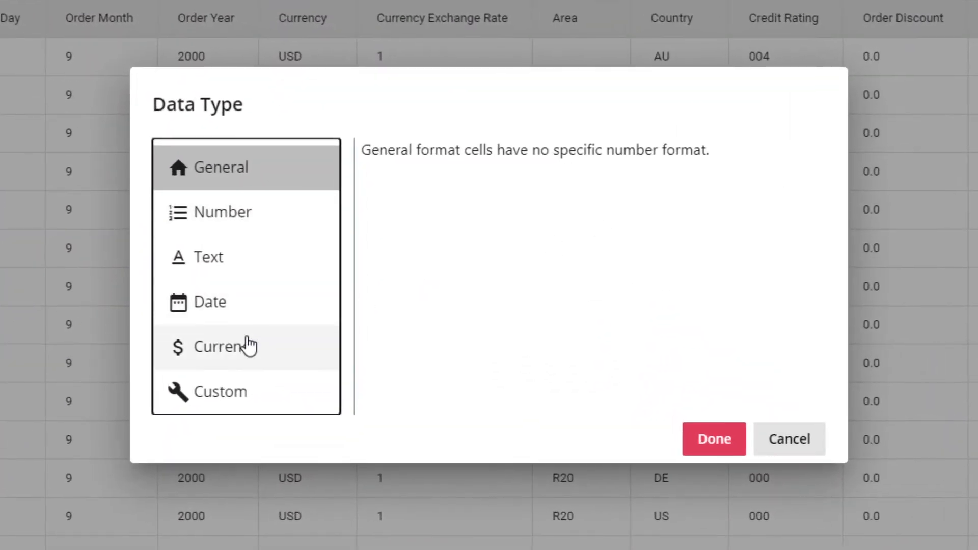
{"action": "left_click", "coordinate": [342, 345]}
{"action": "left_click", "coordinate": [392, 238]}
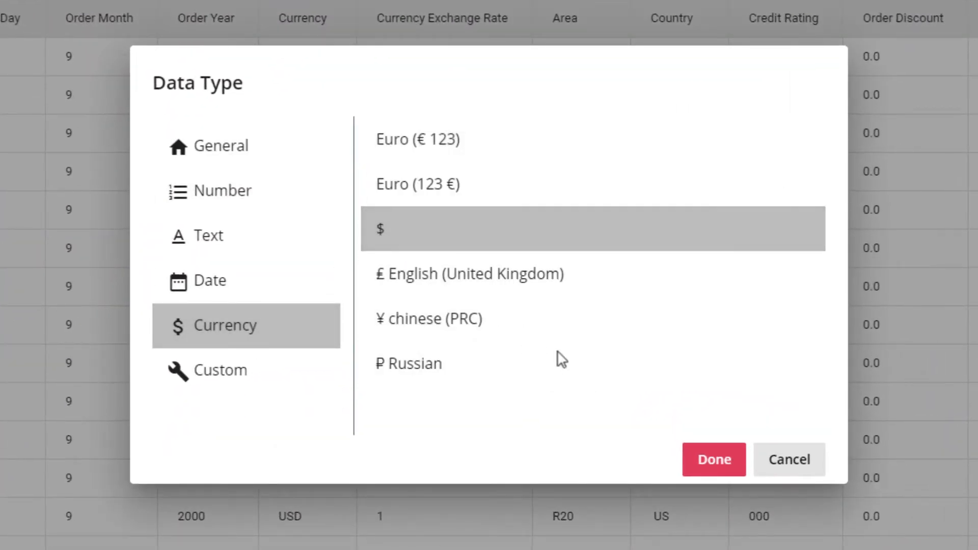
{"action": "left_click", "coordinate": [703, 462]}
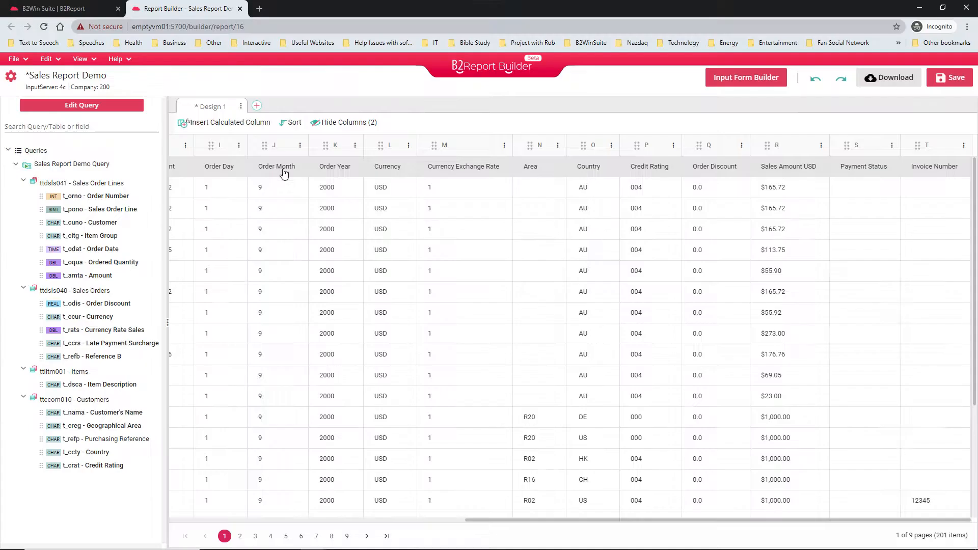
Rename the design as Sales Report Demo Design 1 in its settings and save the name.
{"action": "left_click", "coordinate": [241, 106]}
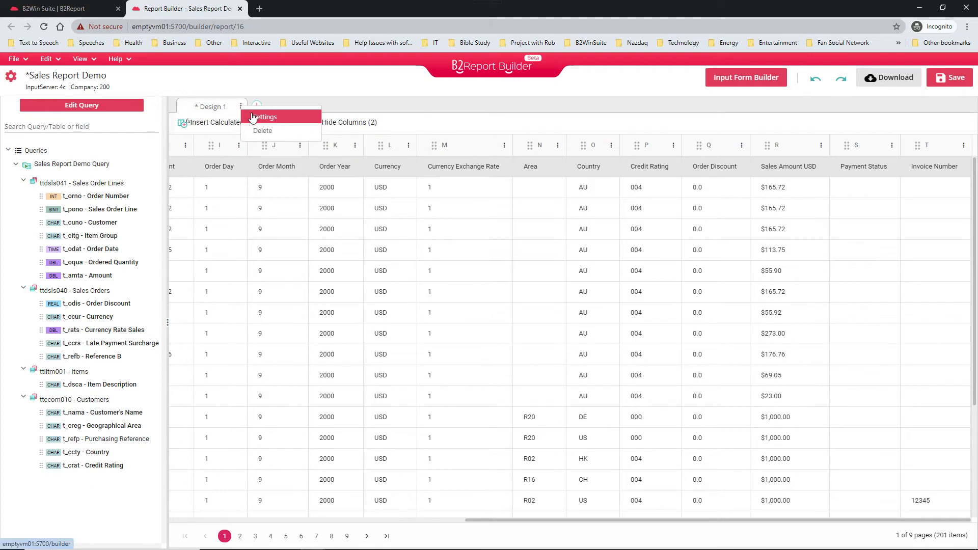
{"action": "left_click", "coordinate": [257, 115]}
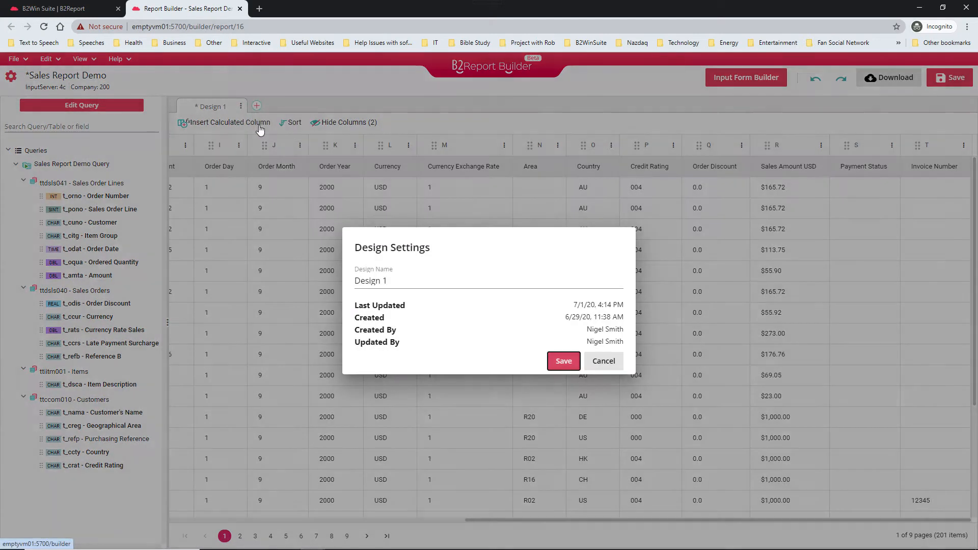
{"action": "left_click", "coordinate": [357, 281]}
{"action": "type", "text": "Sales R"}
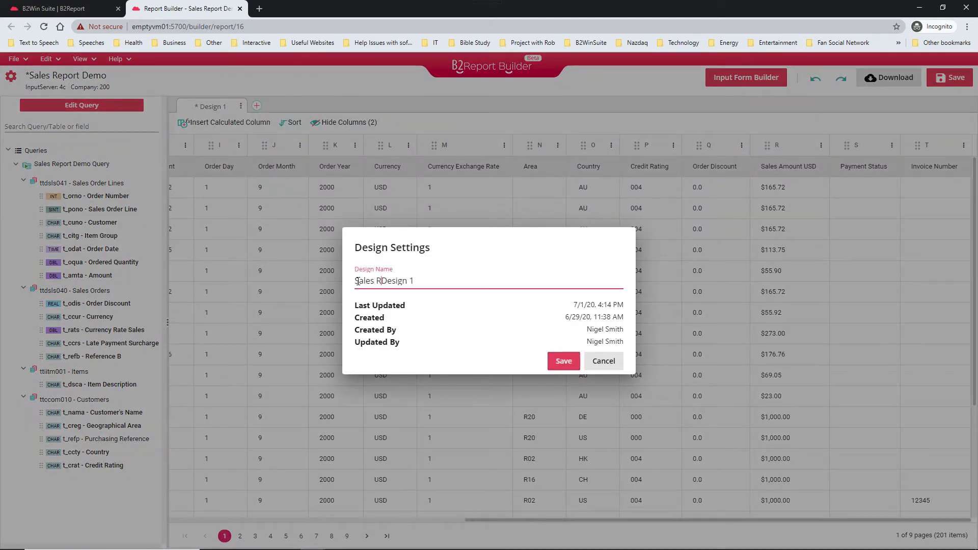
{"action": "type", "text": "eport Demo"}
{"action": "left_click", "coordinate": [554, 362]}
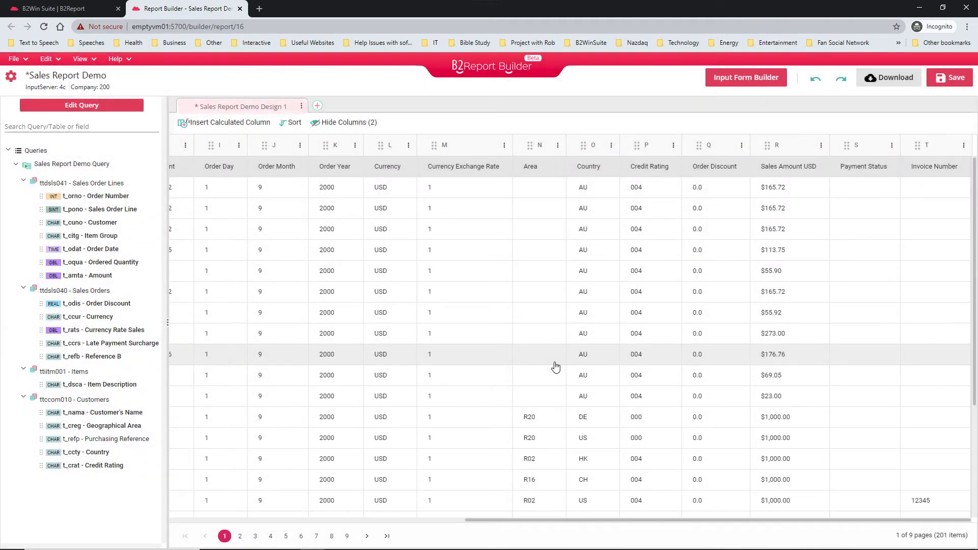